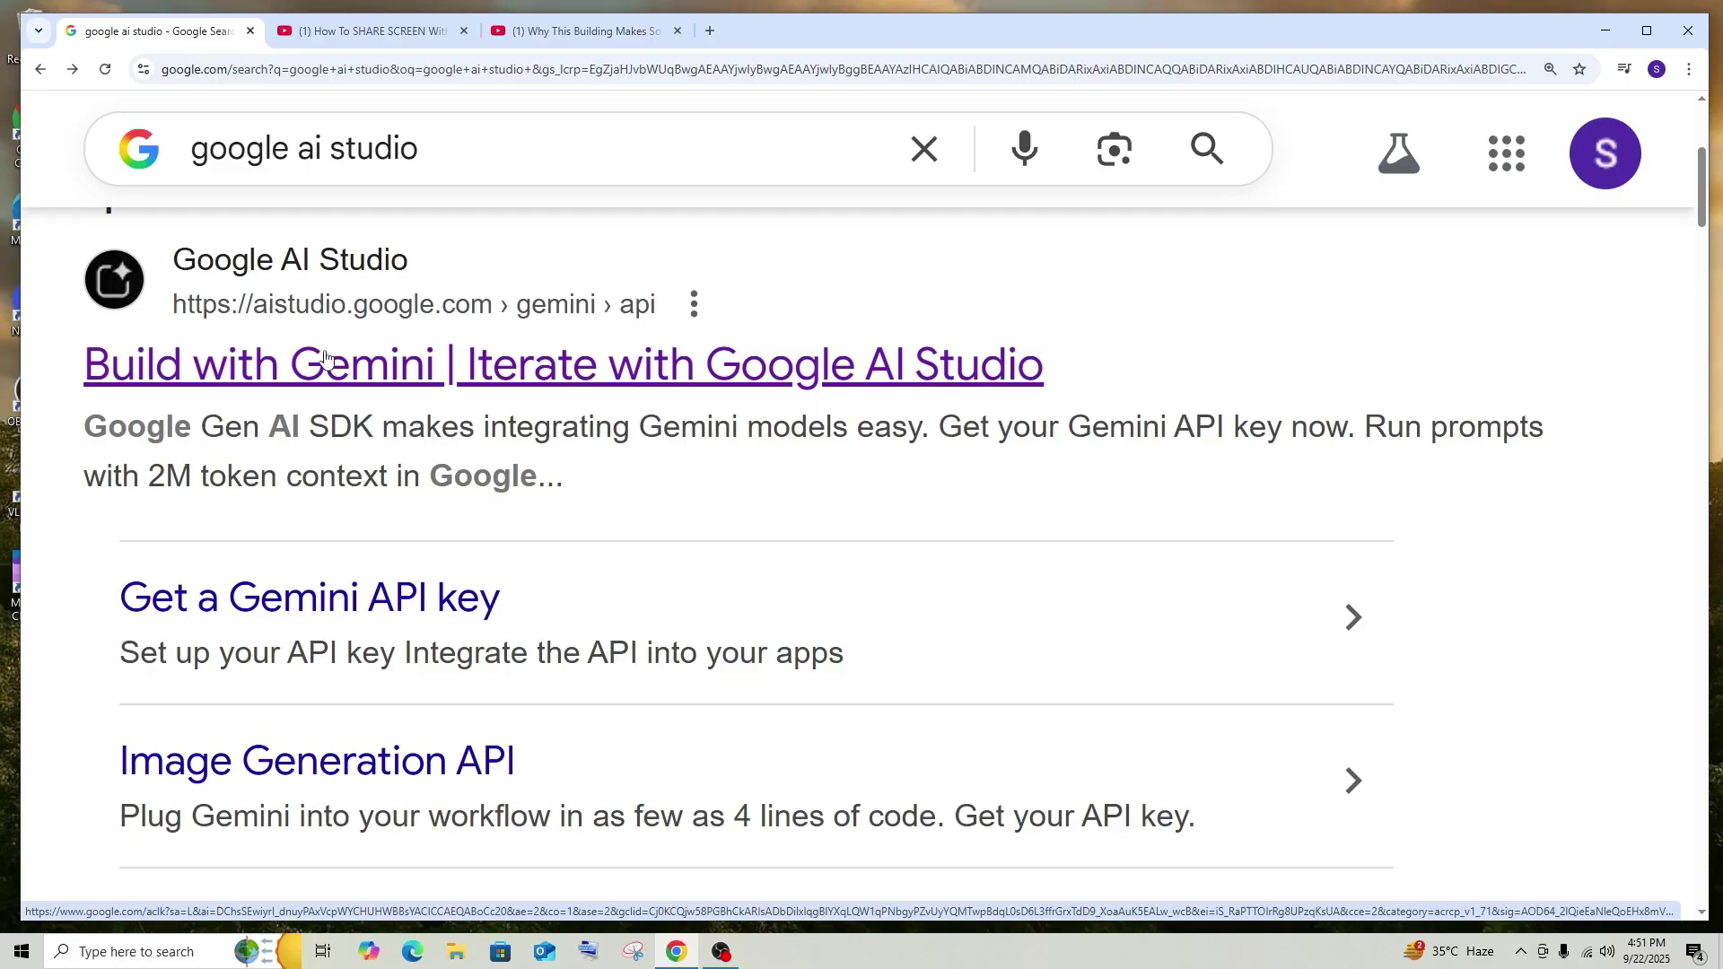
Step: Open the 'Build with Gemini | Iterate with Google AI Studio' search result
{"action": "left_click", "coordinate": [325, 358]}
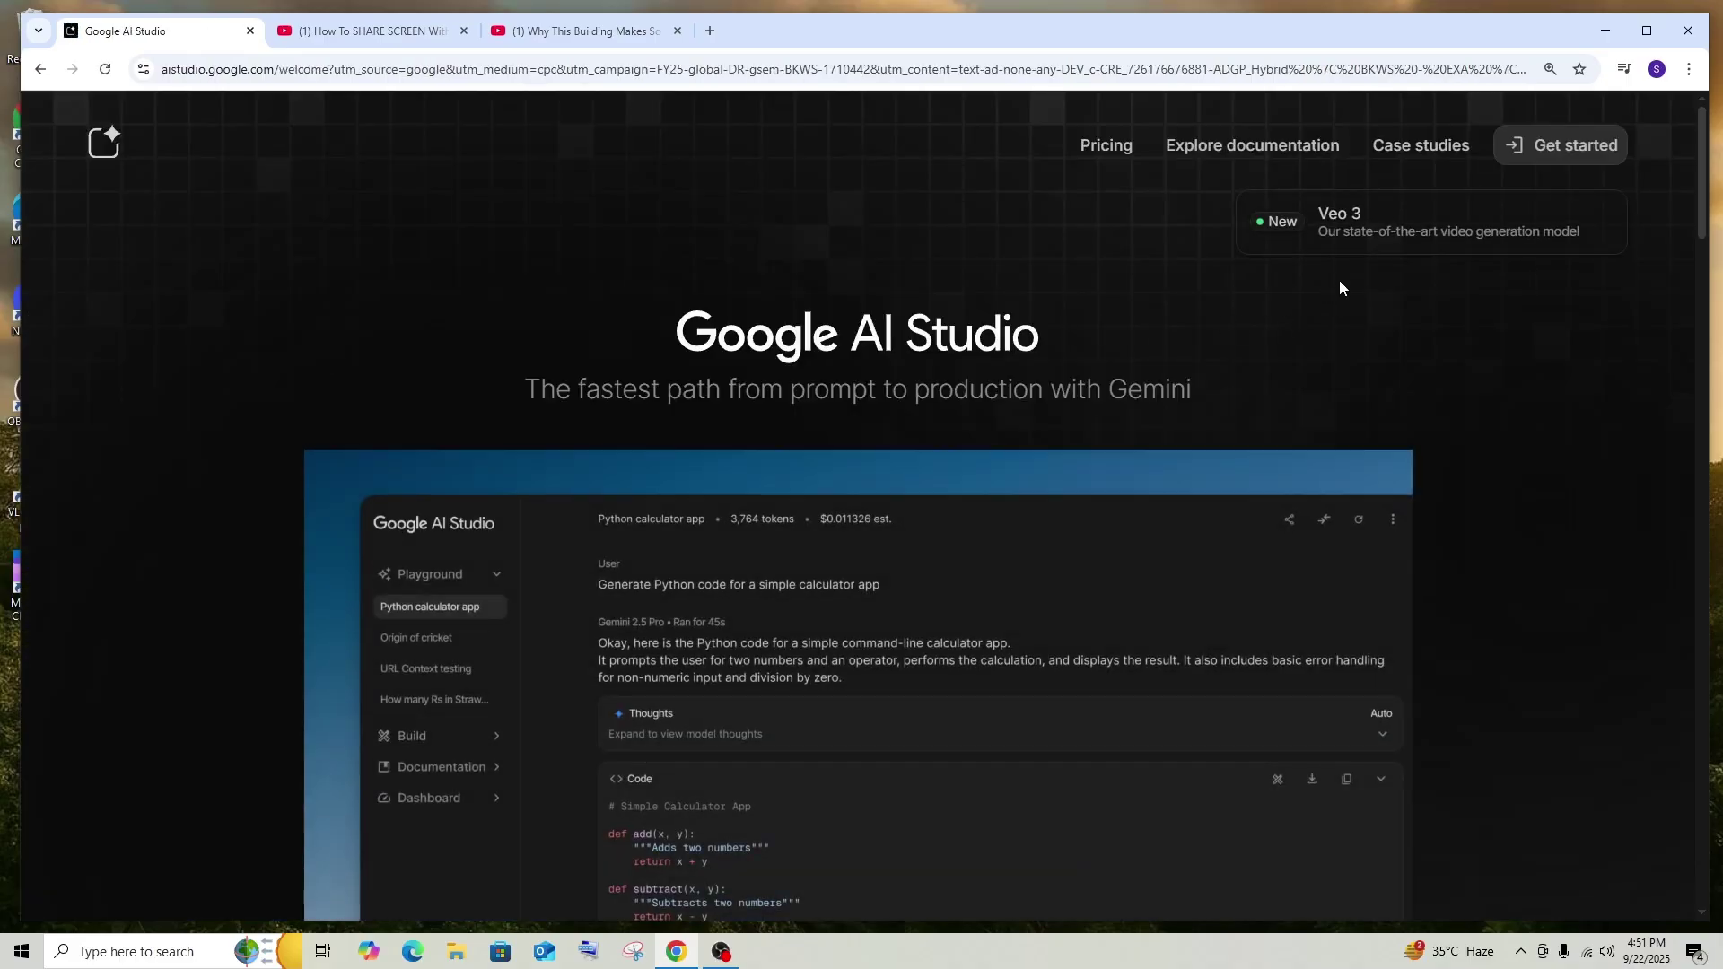
Step: Enter AI Studio from the welcome page, zoom to 150%, and reveal the Studio sidebar menu
{"action": "left_click", "coordinate": [1546, 159]}
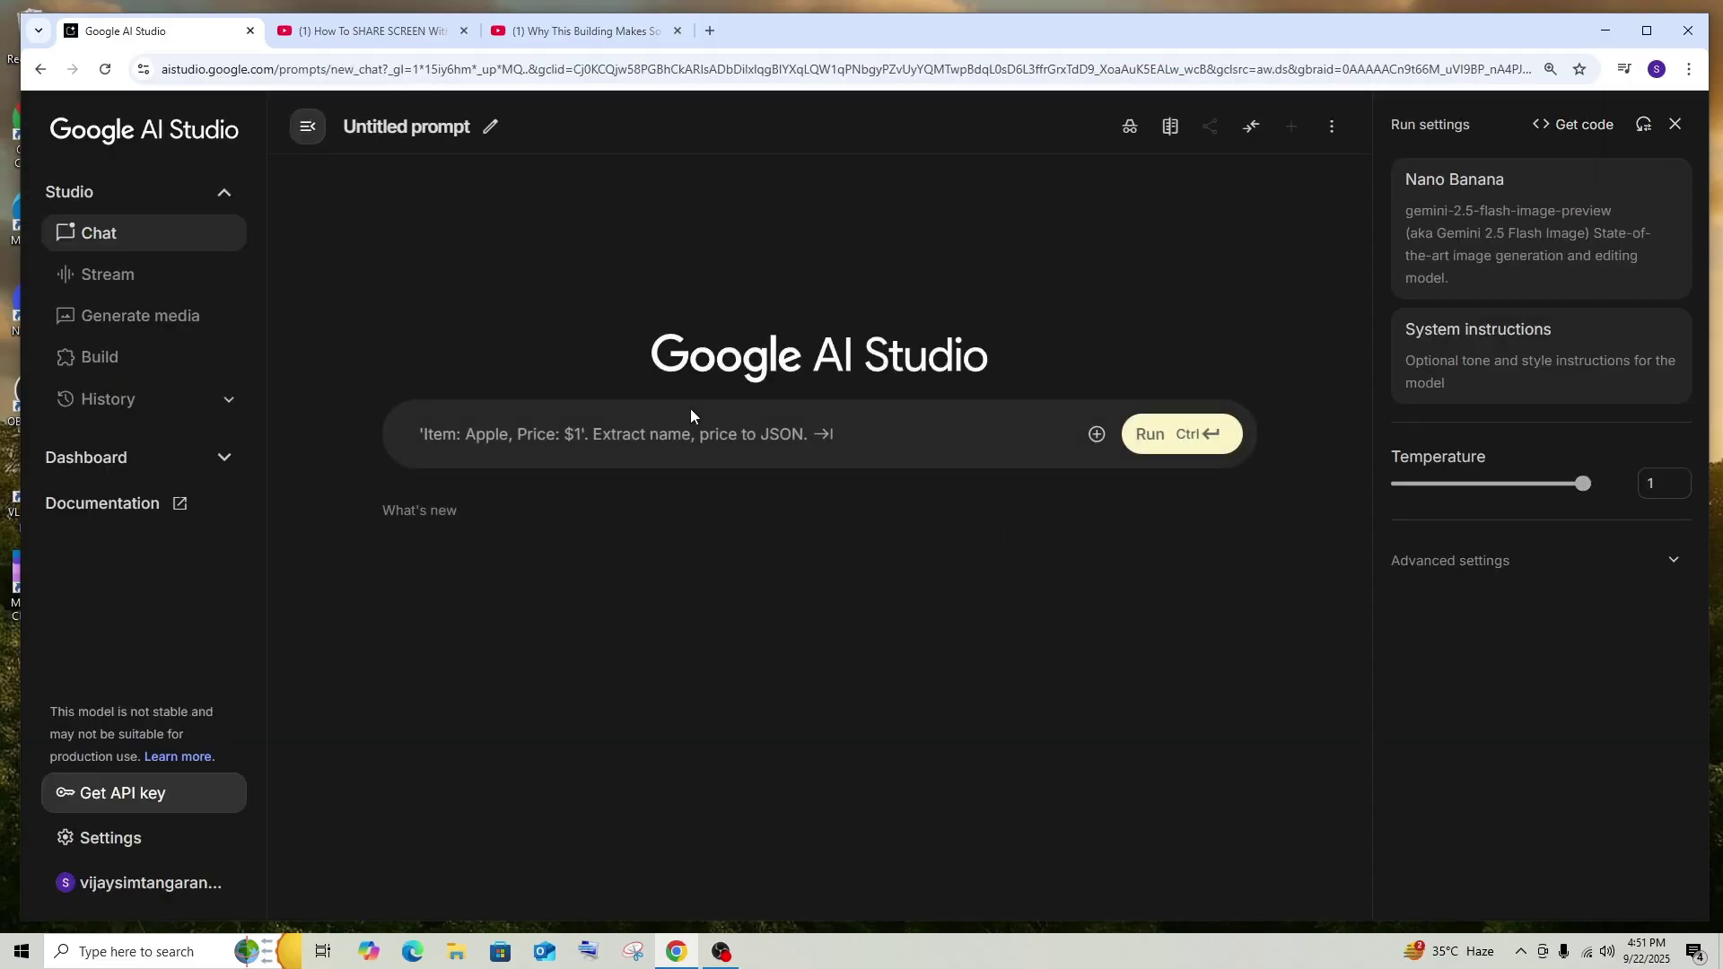
{"action": "key", "text": "ctrl+plus"}
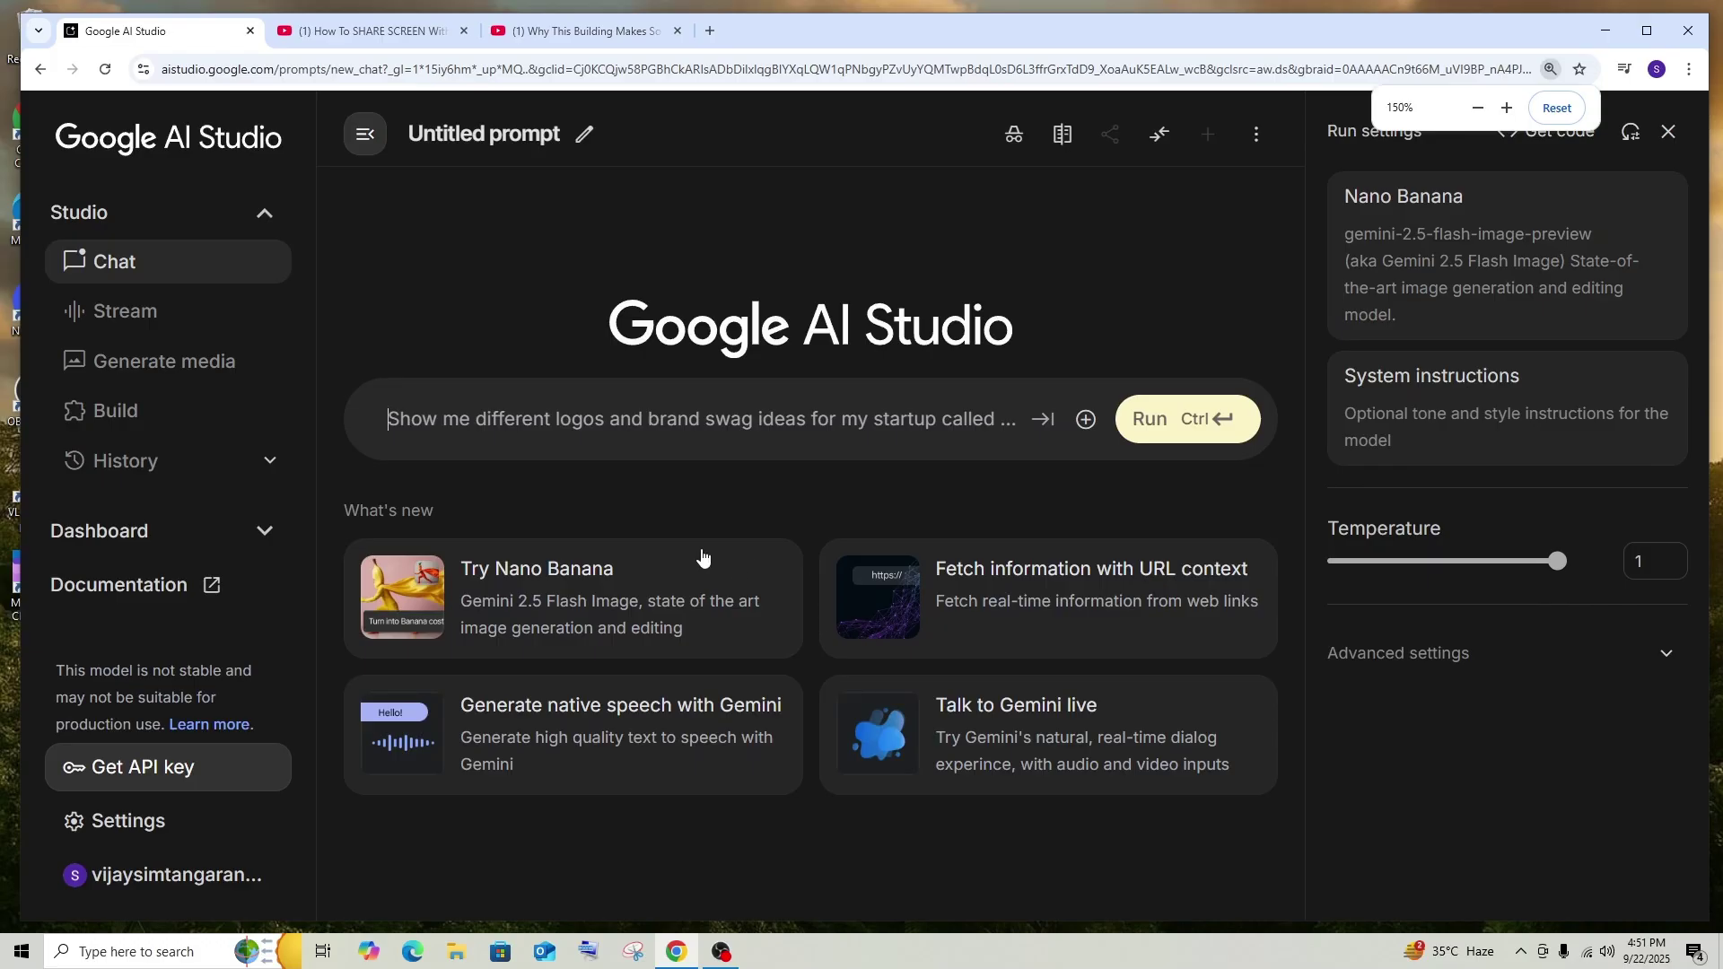
{"action": "left_click", "coordinate": [189, 212]}
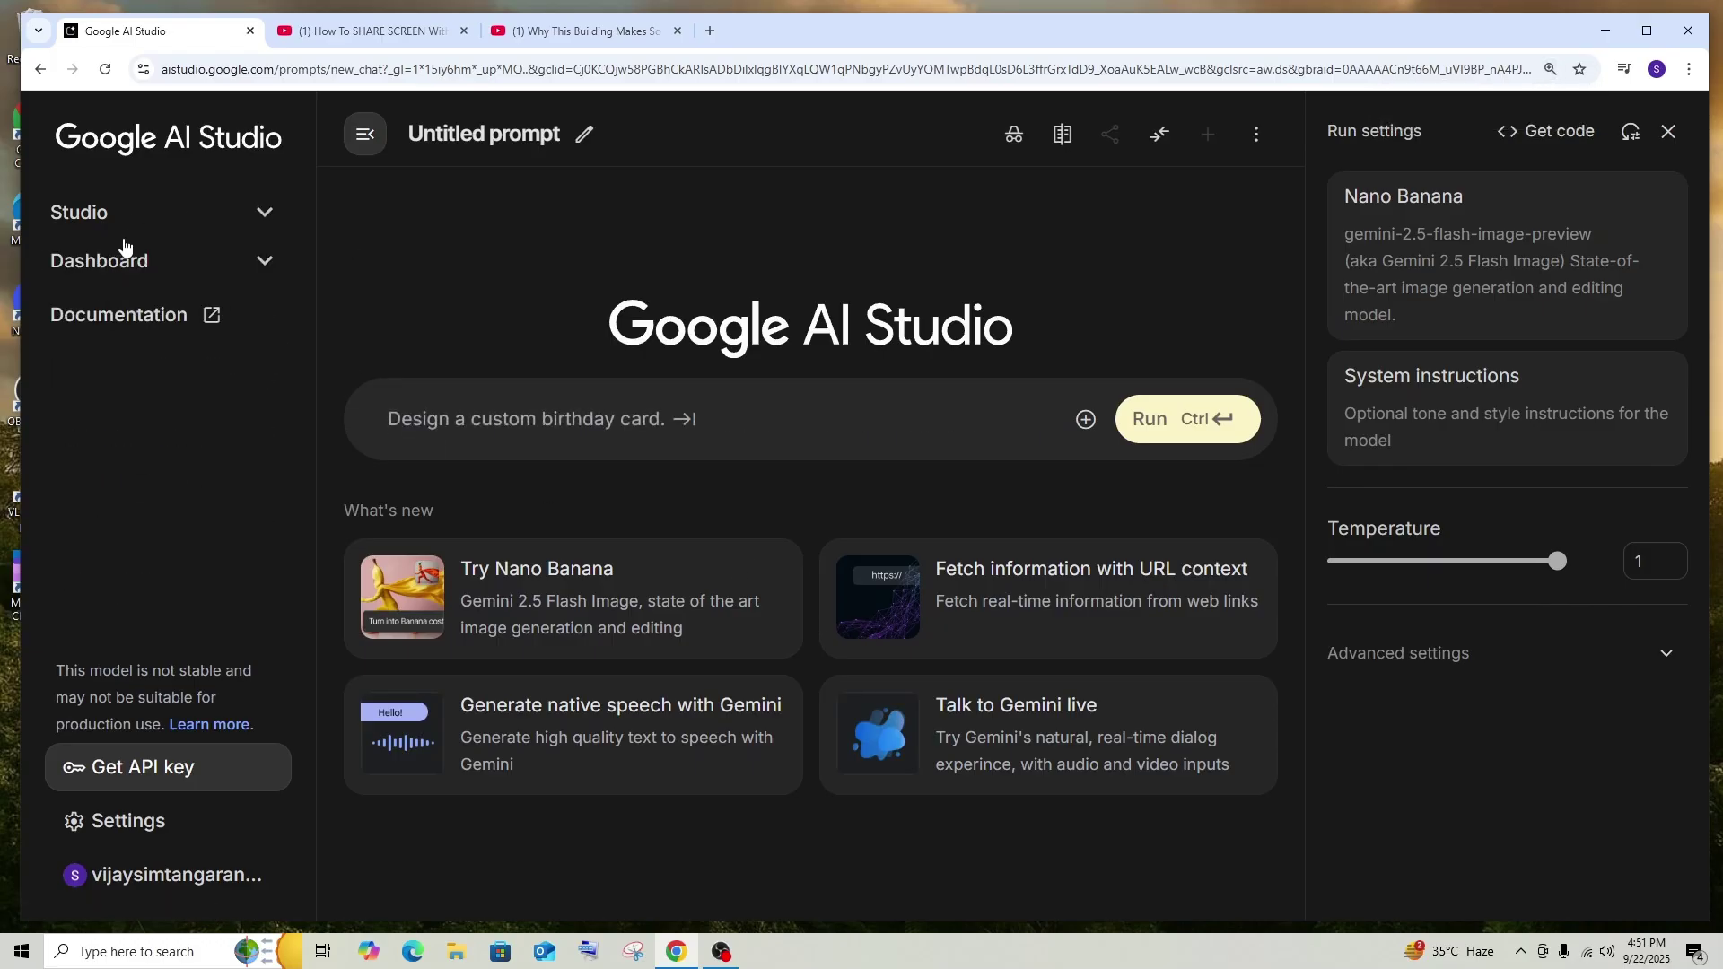
{"action": "left_click", "coordinate": [162, 215]}
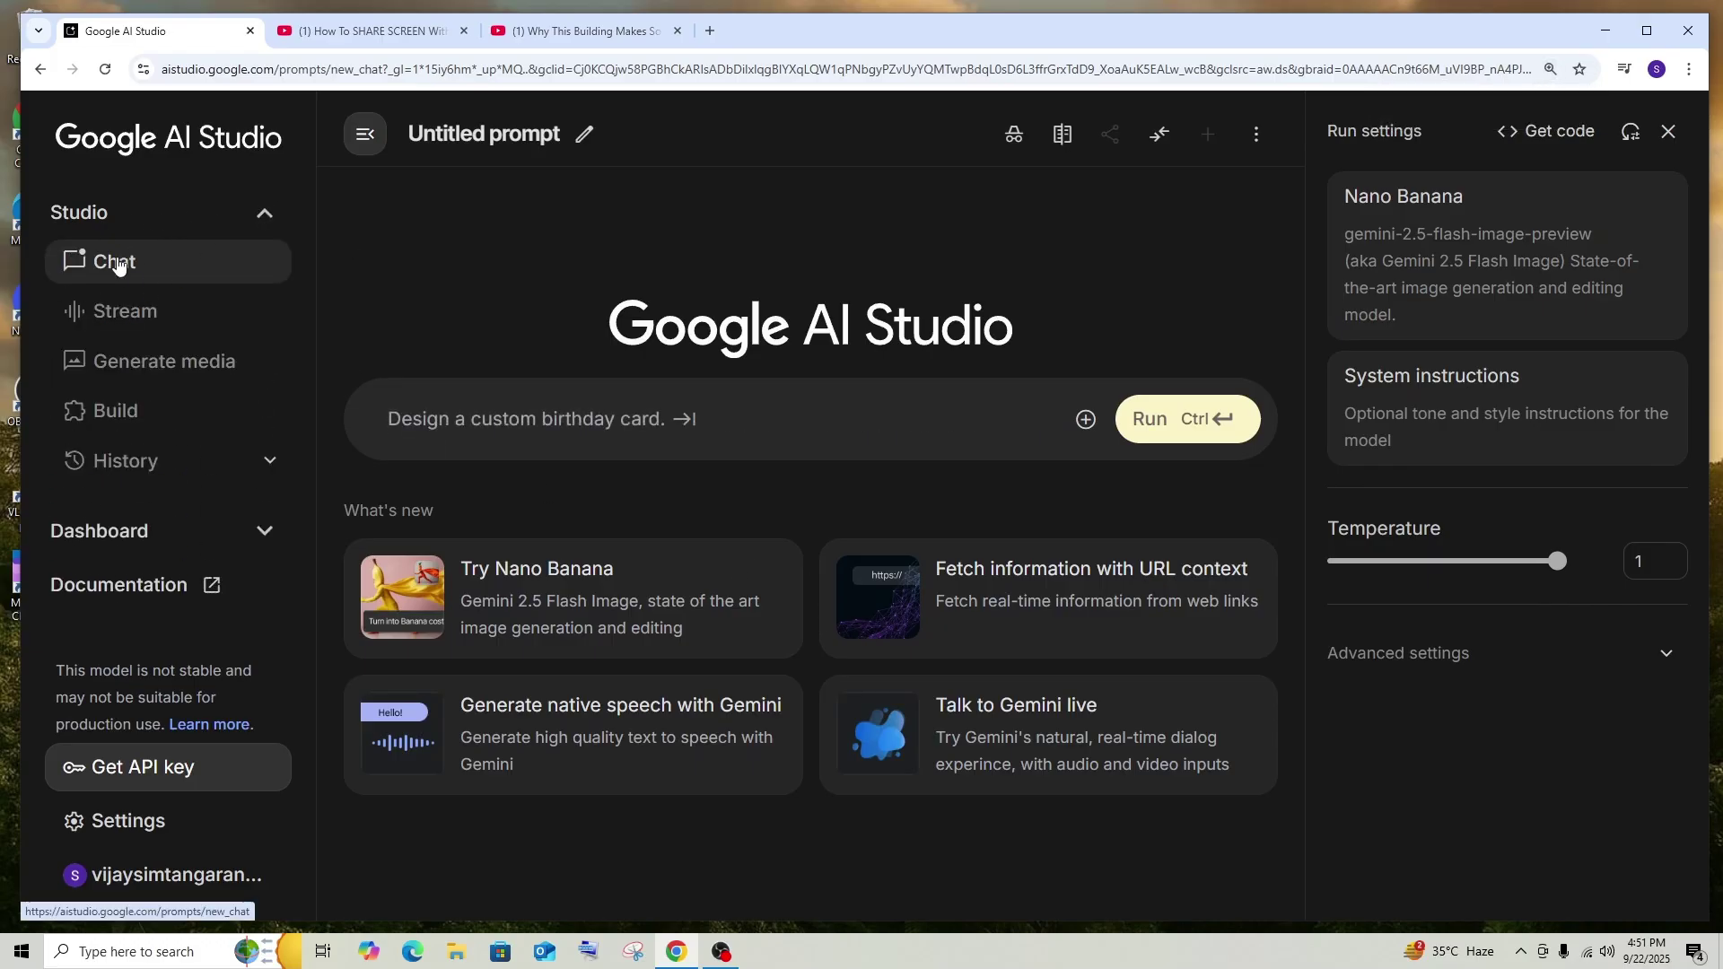
{"action": "left_click", "coordinate": [137, 325]}
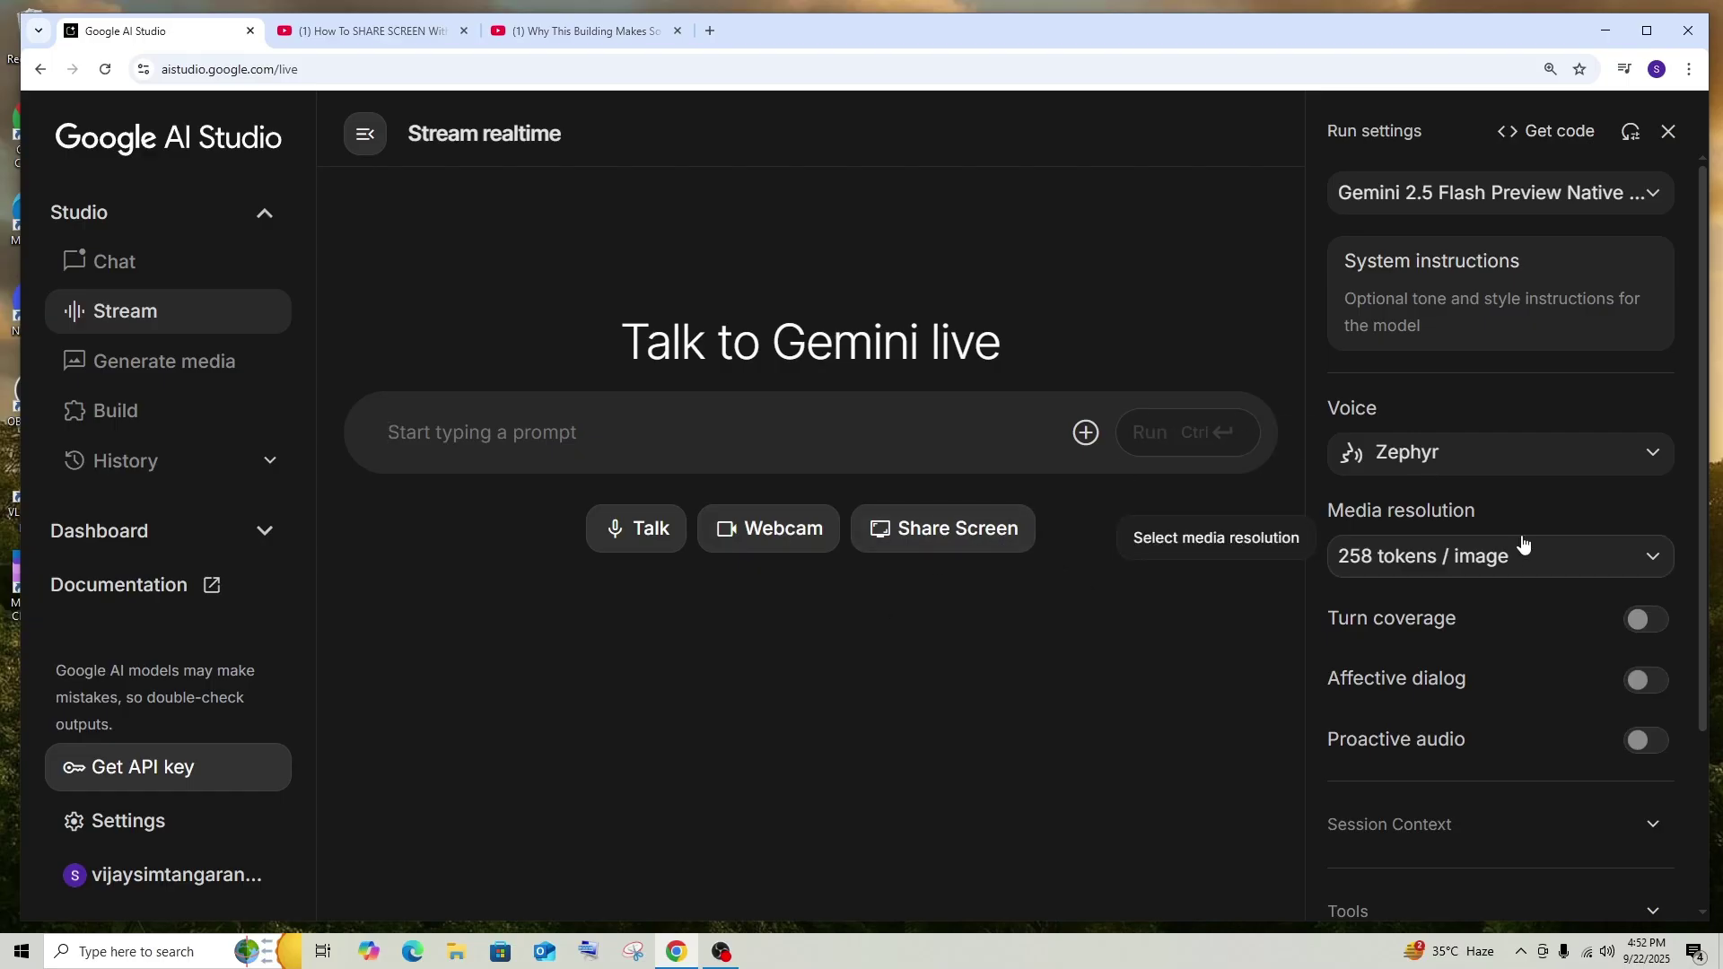
{"action": "left_click", "coordinate": [1447, 192]}
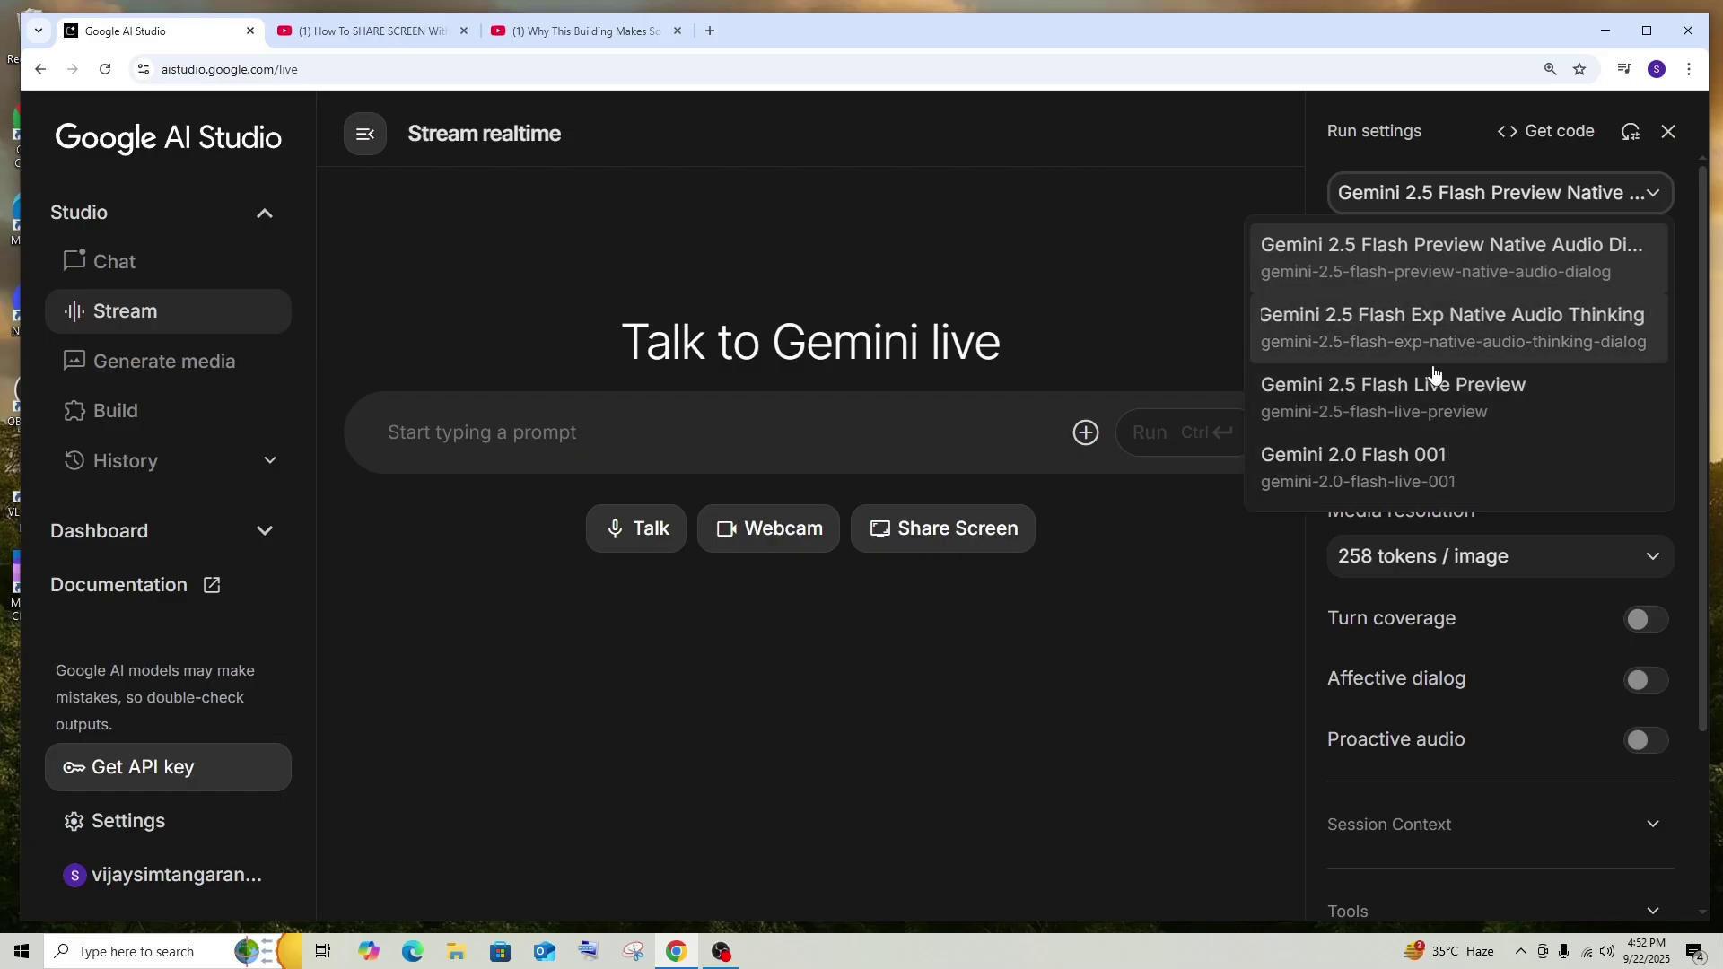
{"action": "left_click", "coordinate": [1133, 604]}
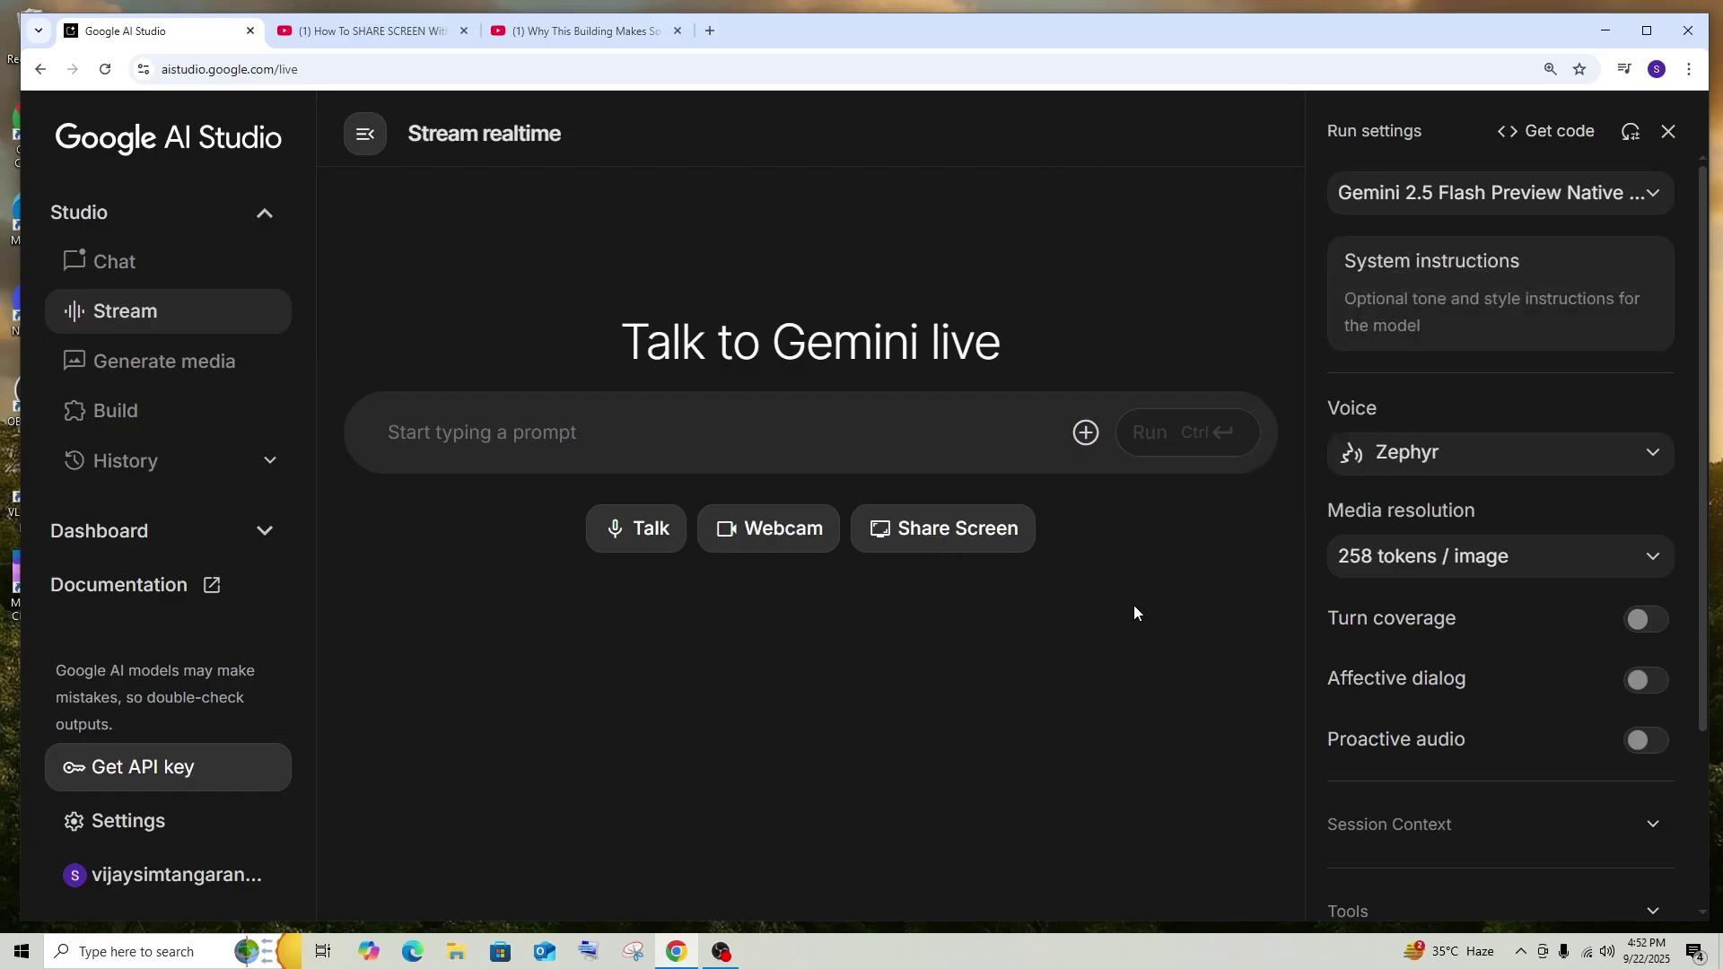
Step: Preview the Zephyr and Puck voices, then select Puck as Gemini's voice
{"action": "left_click", "coordinate": [1410, 455]}
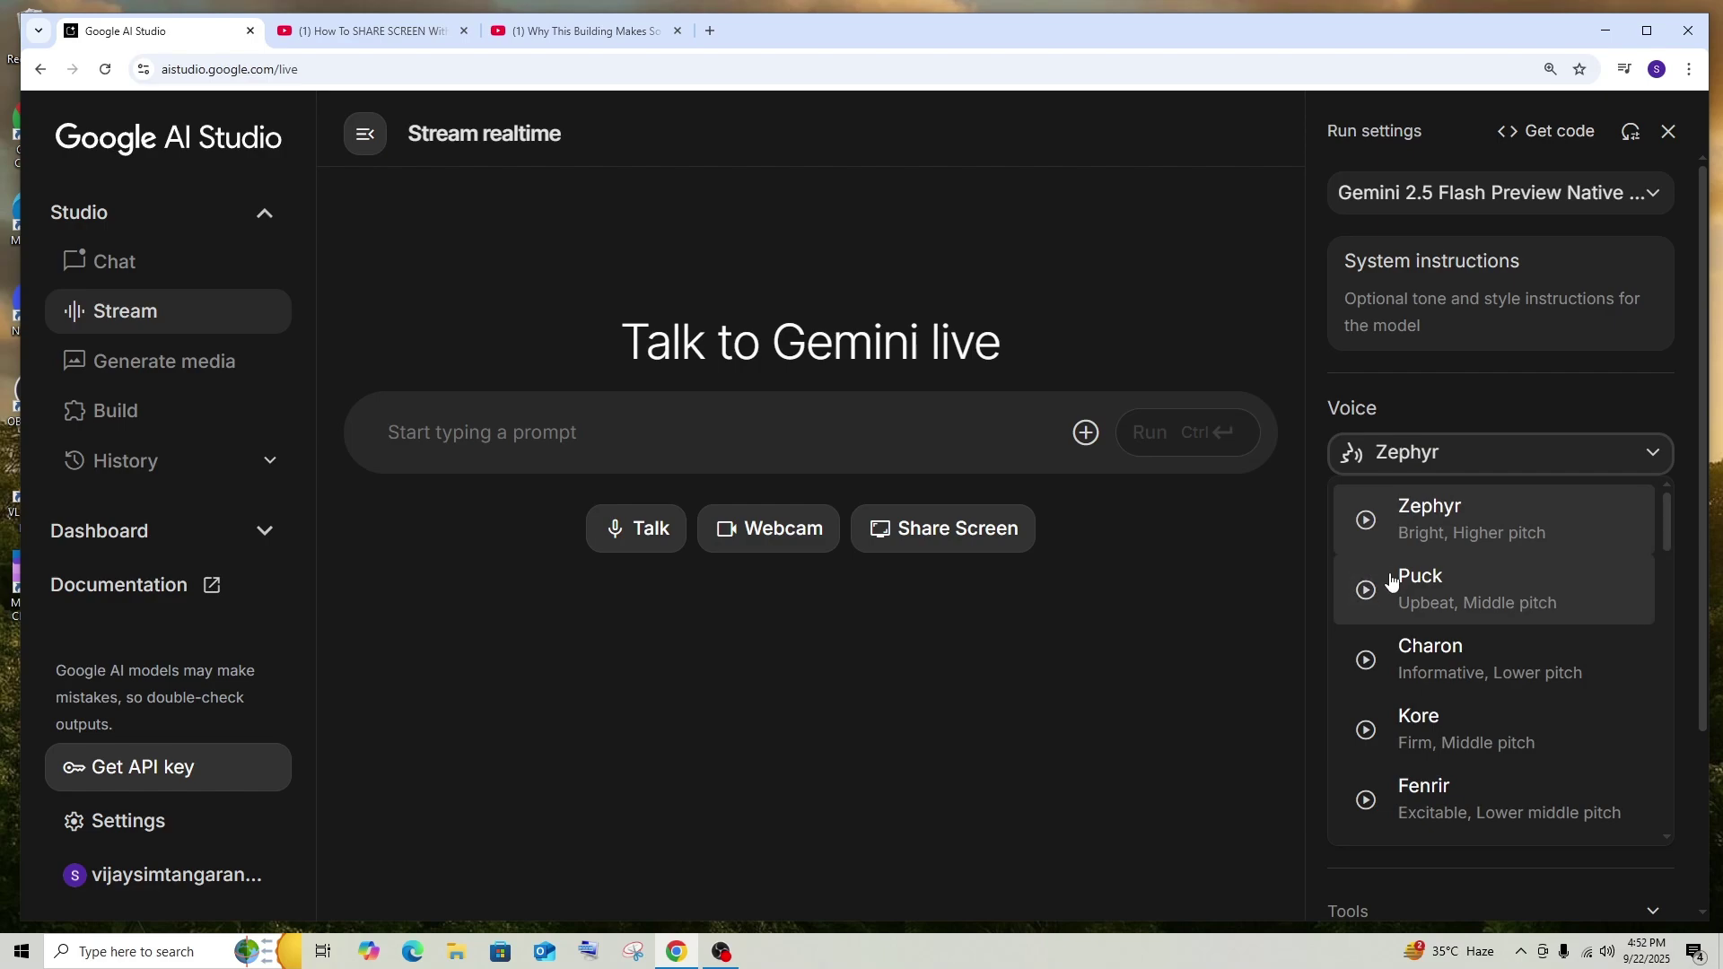
{"action": "left_click", "coordinate": [1365, 522]}
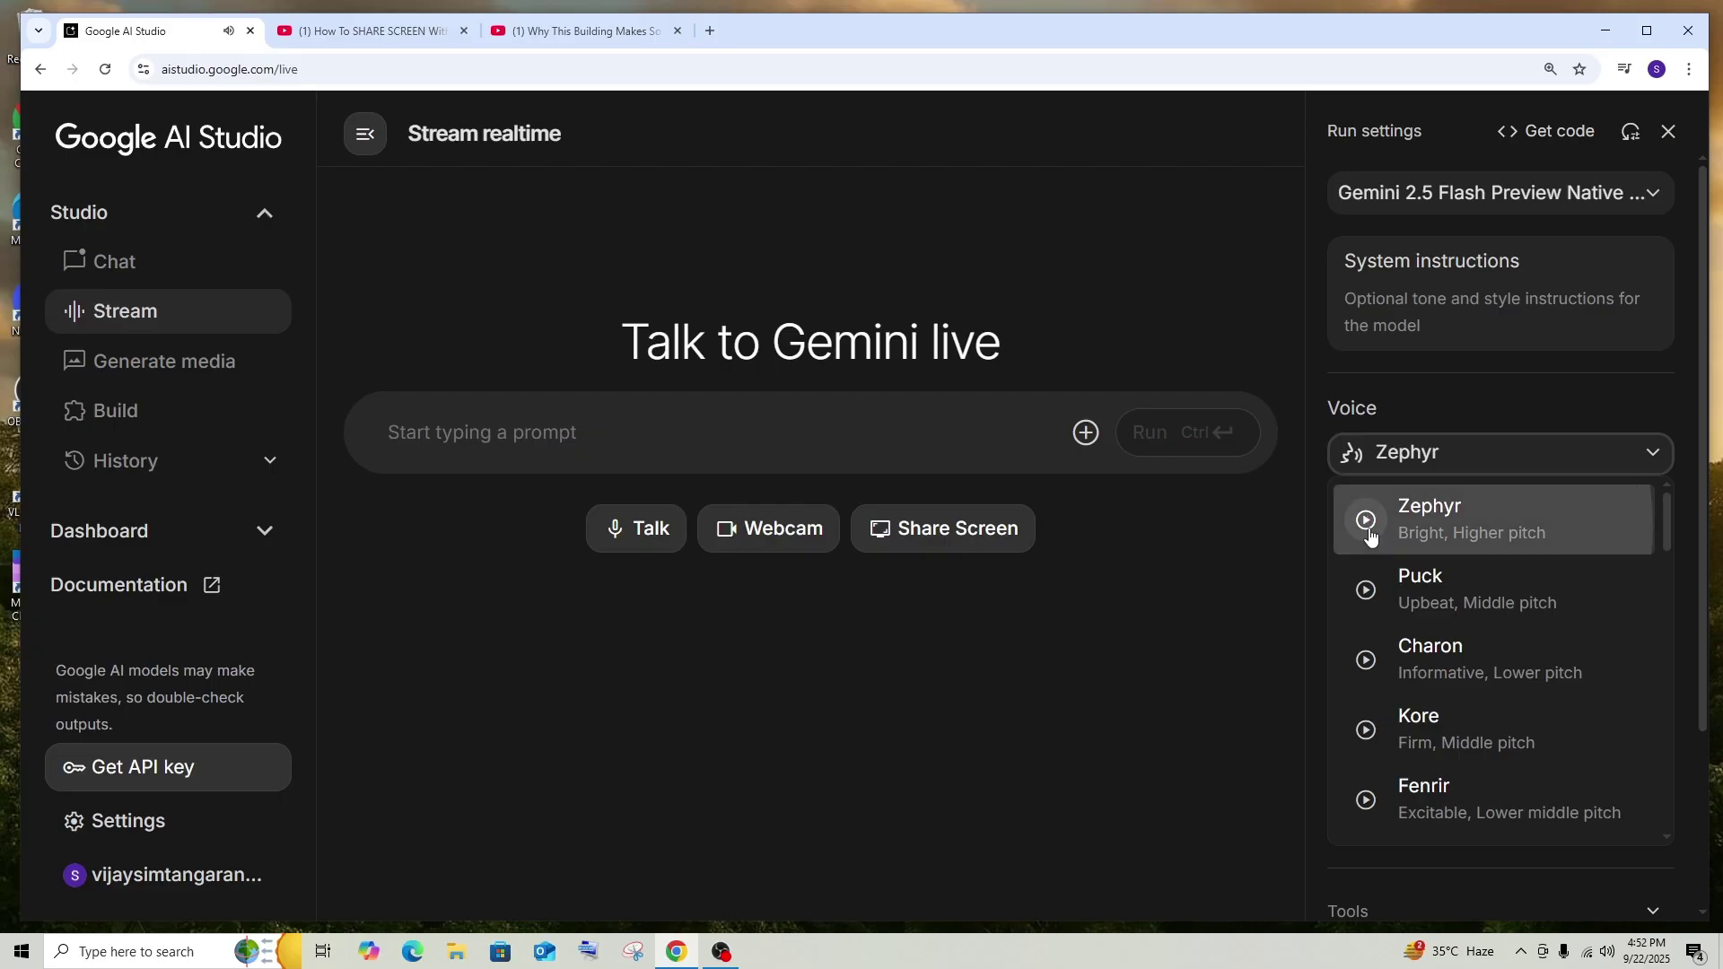
{"action": "left_click", "coordinate": [1365, 590]}
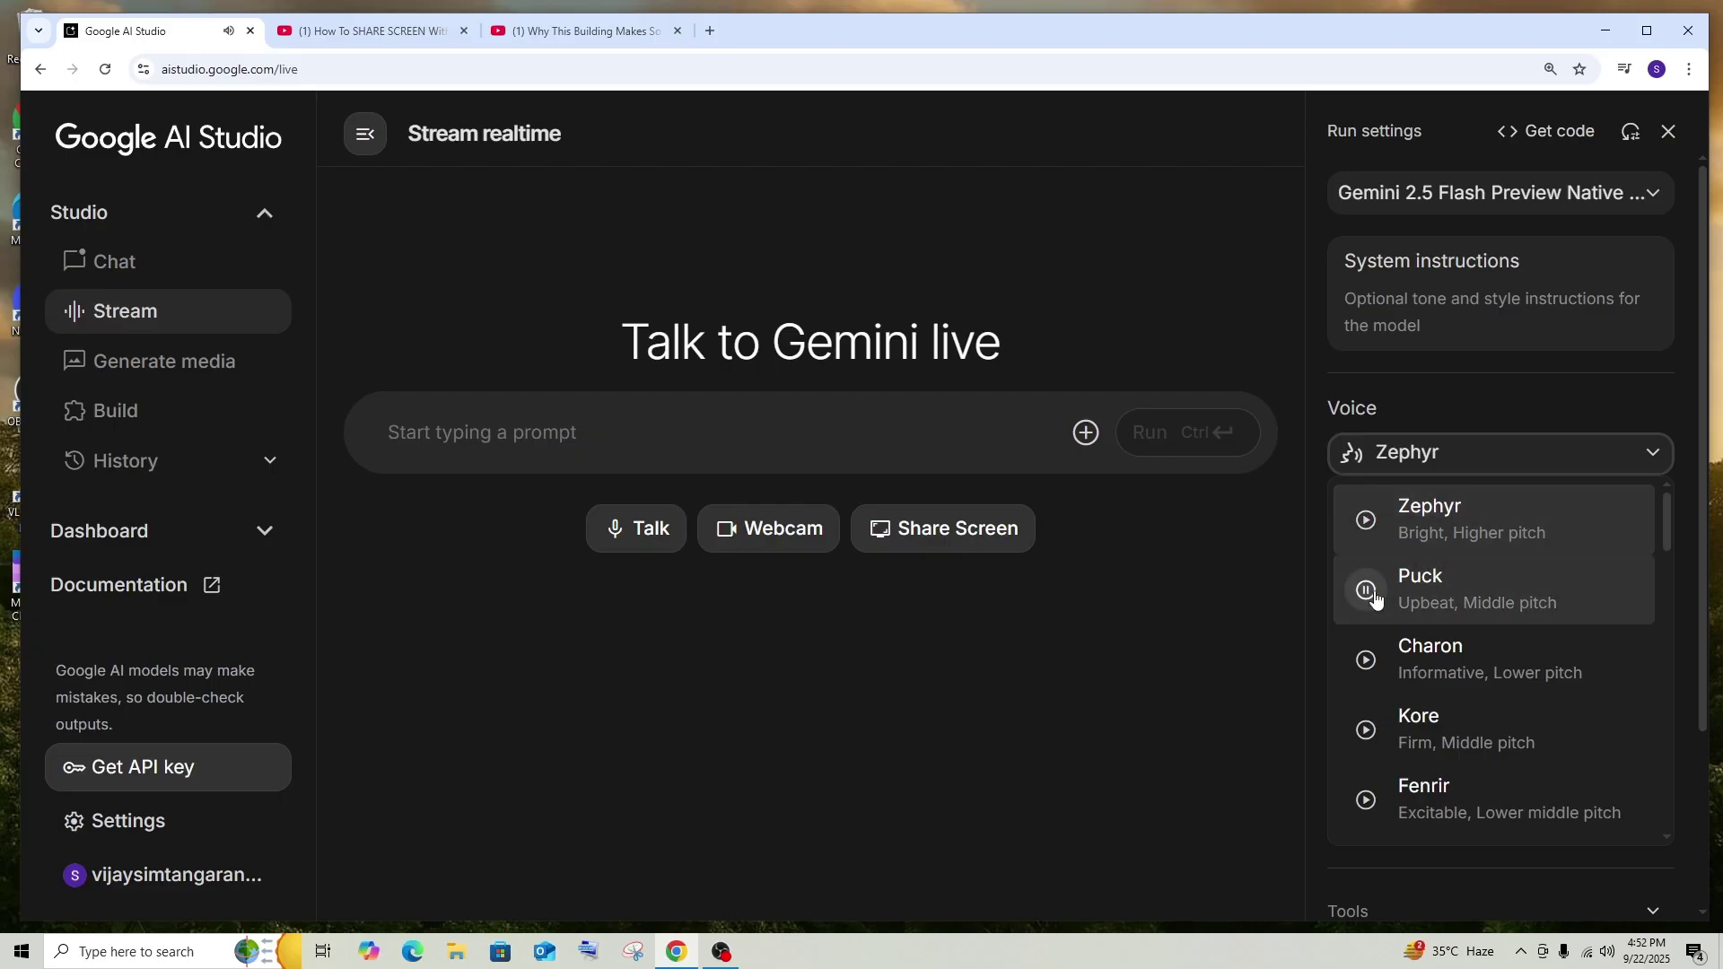
{"action": "left_click", "coordinate": [1441, 589]}
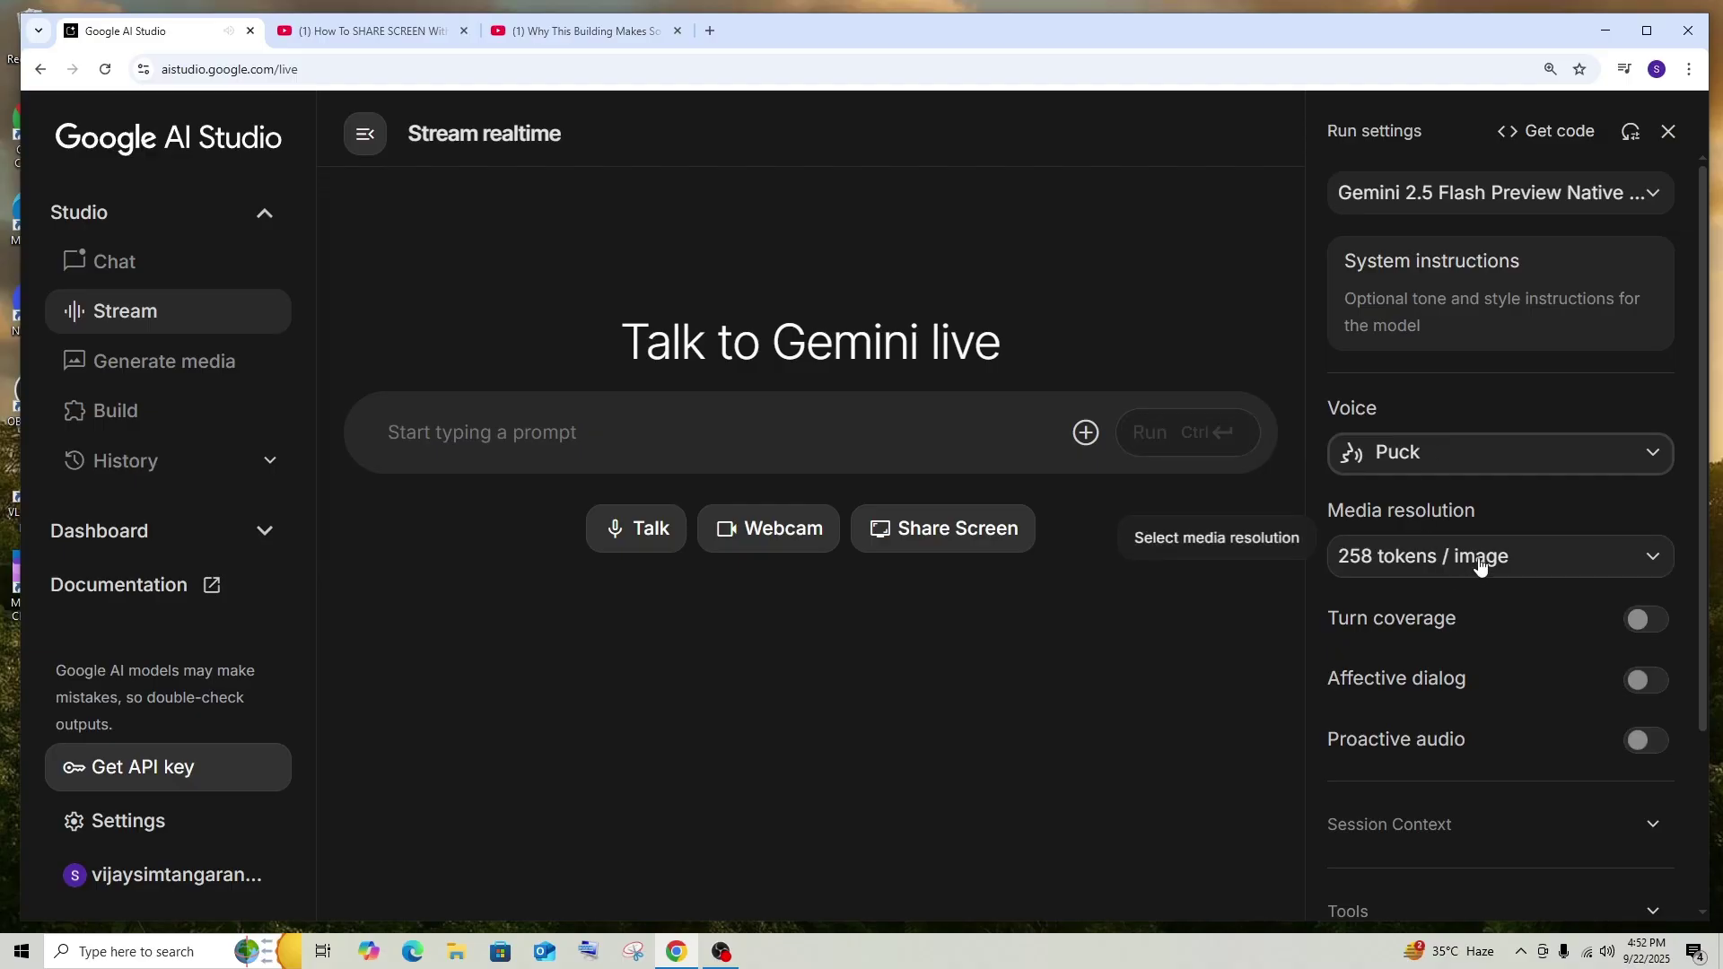
{"action": "scroll", "coordinate": [1440, 567], "scroll_direction": "down", "scroll_amount": 2}
{"action": "scroll", "coordinate": [1417, 575], "scroll_direction": "down", "scroll_amount": 1}
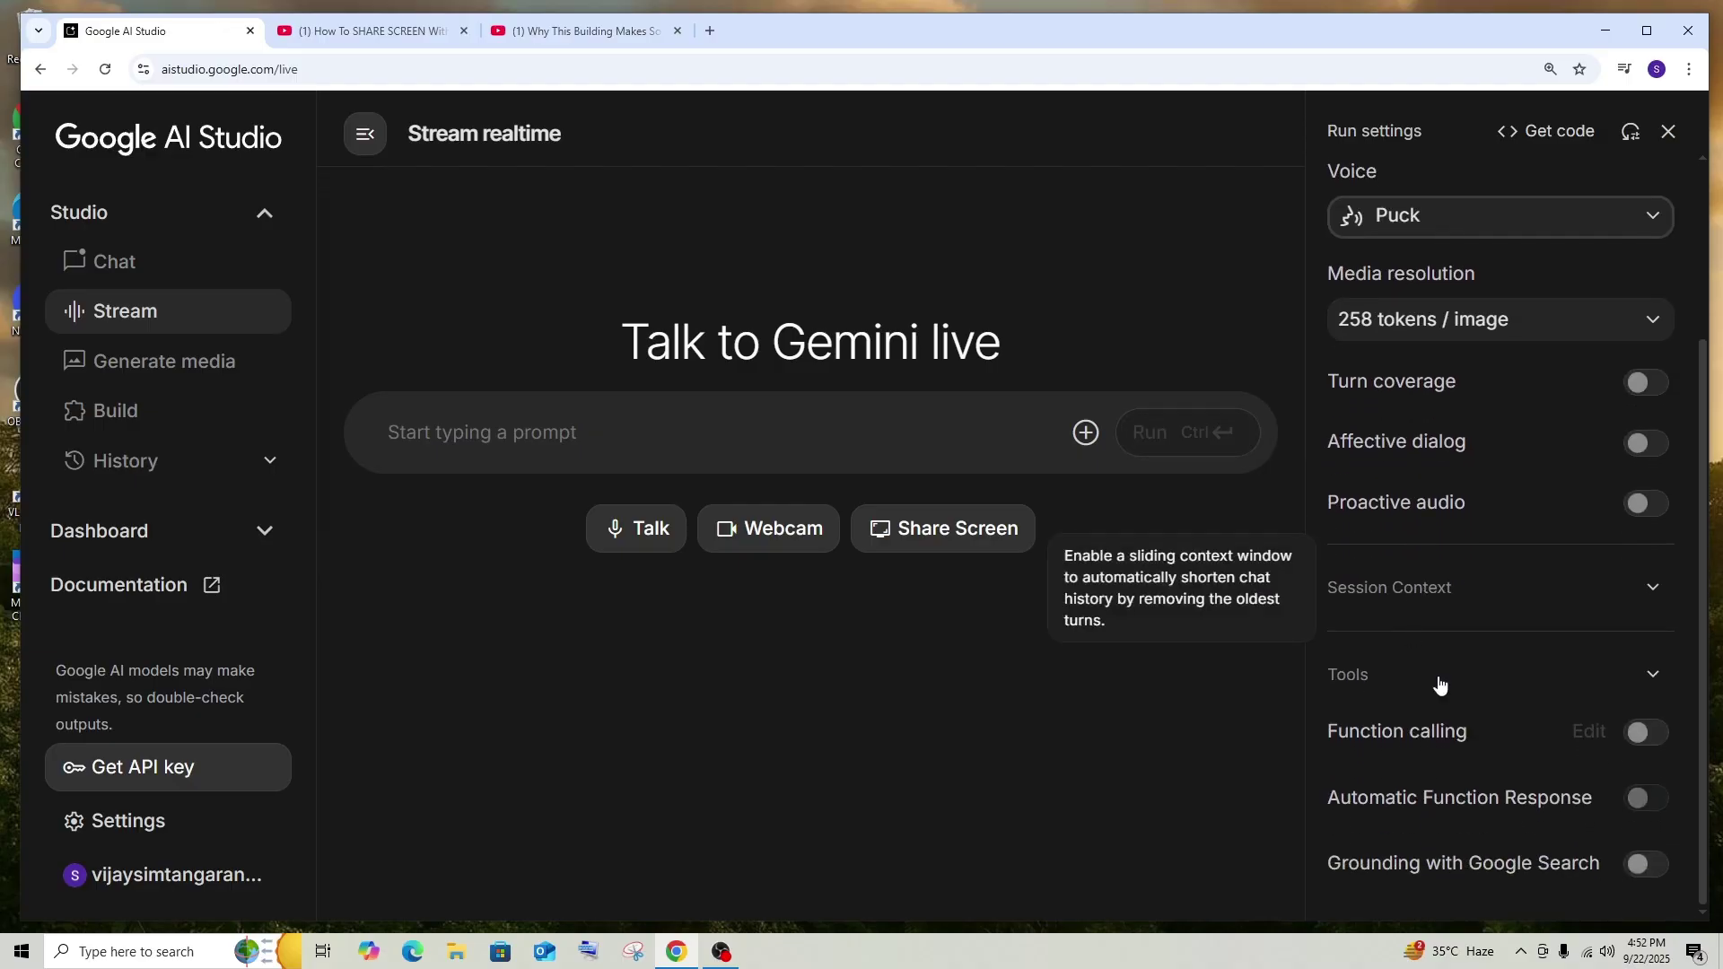
{"action": "left_click", "coordinate": [1416, 589]}
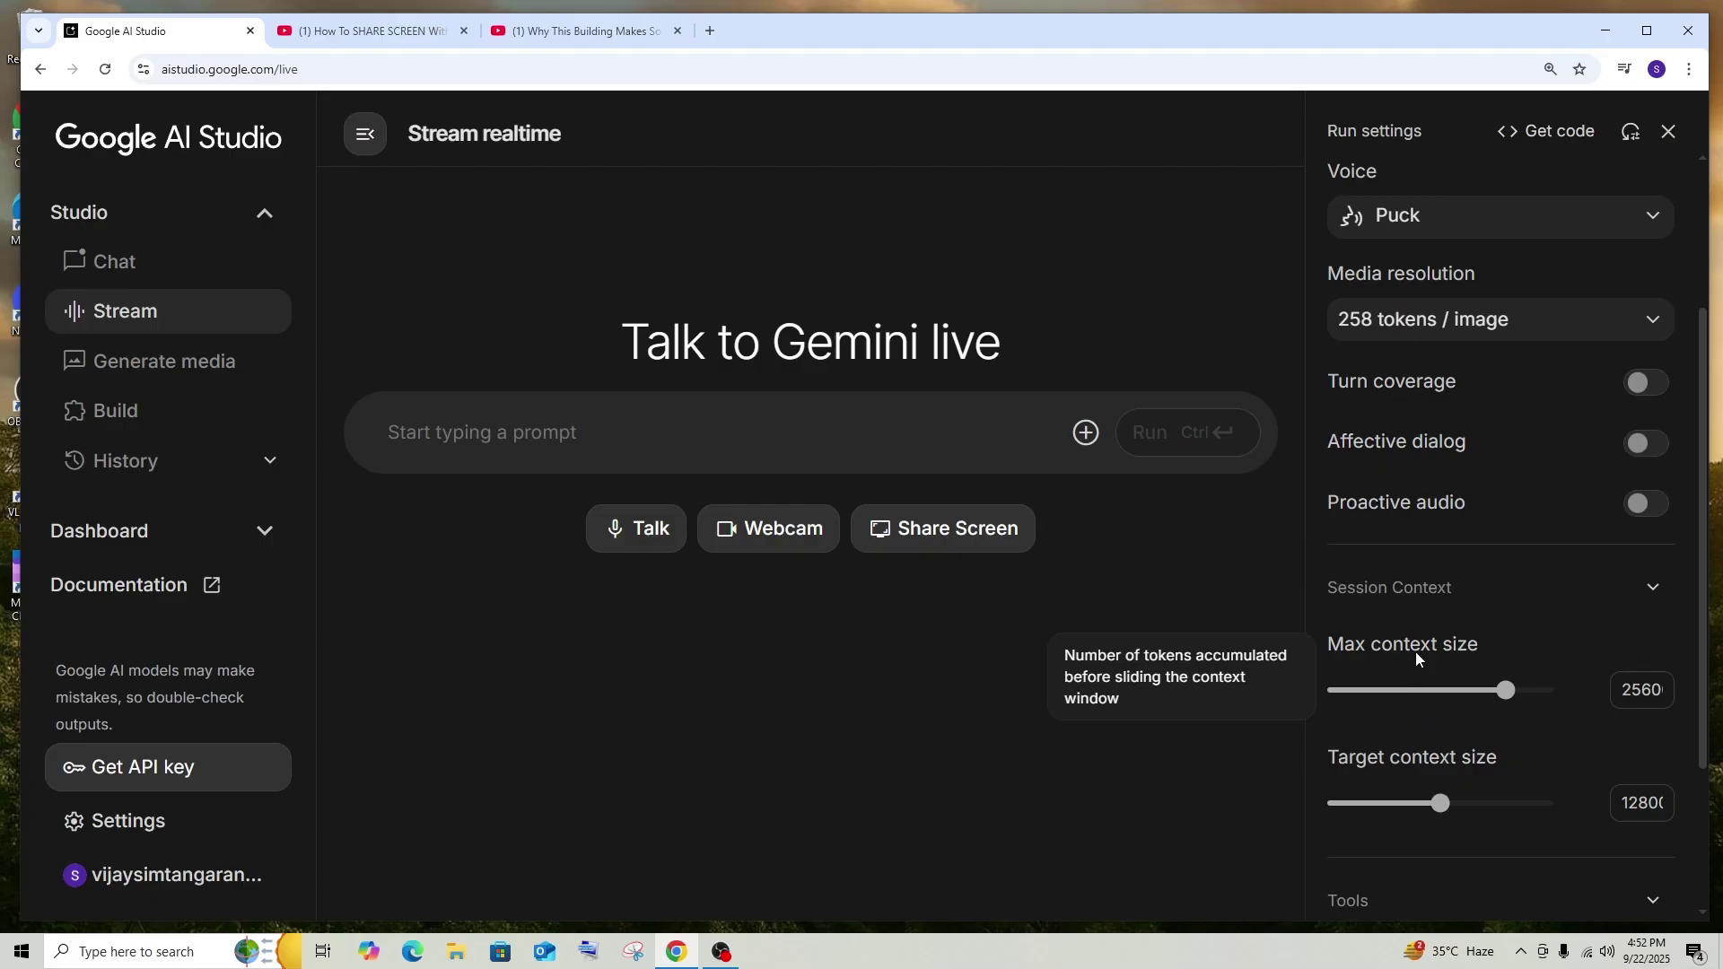
{"action": "left_click", "coordinate": [1412, 586]}
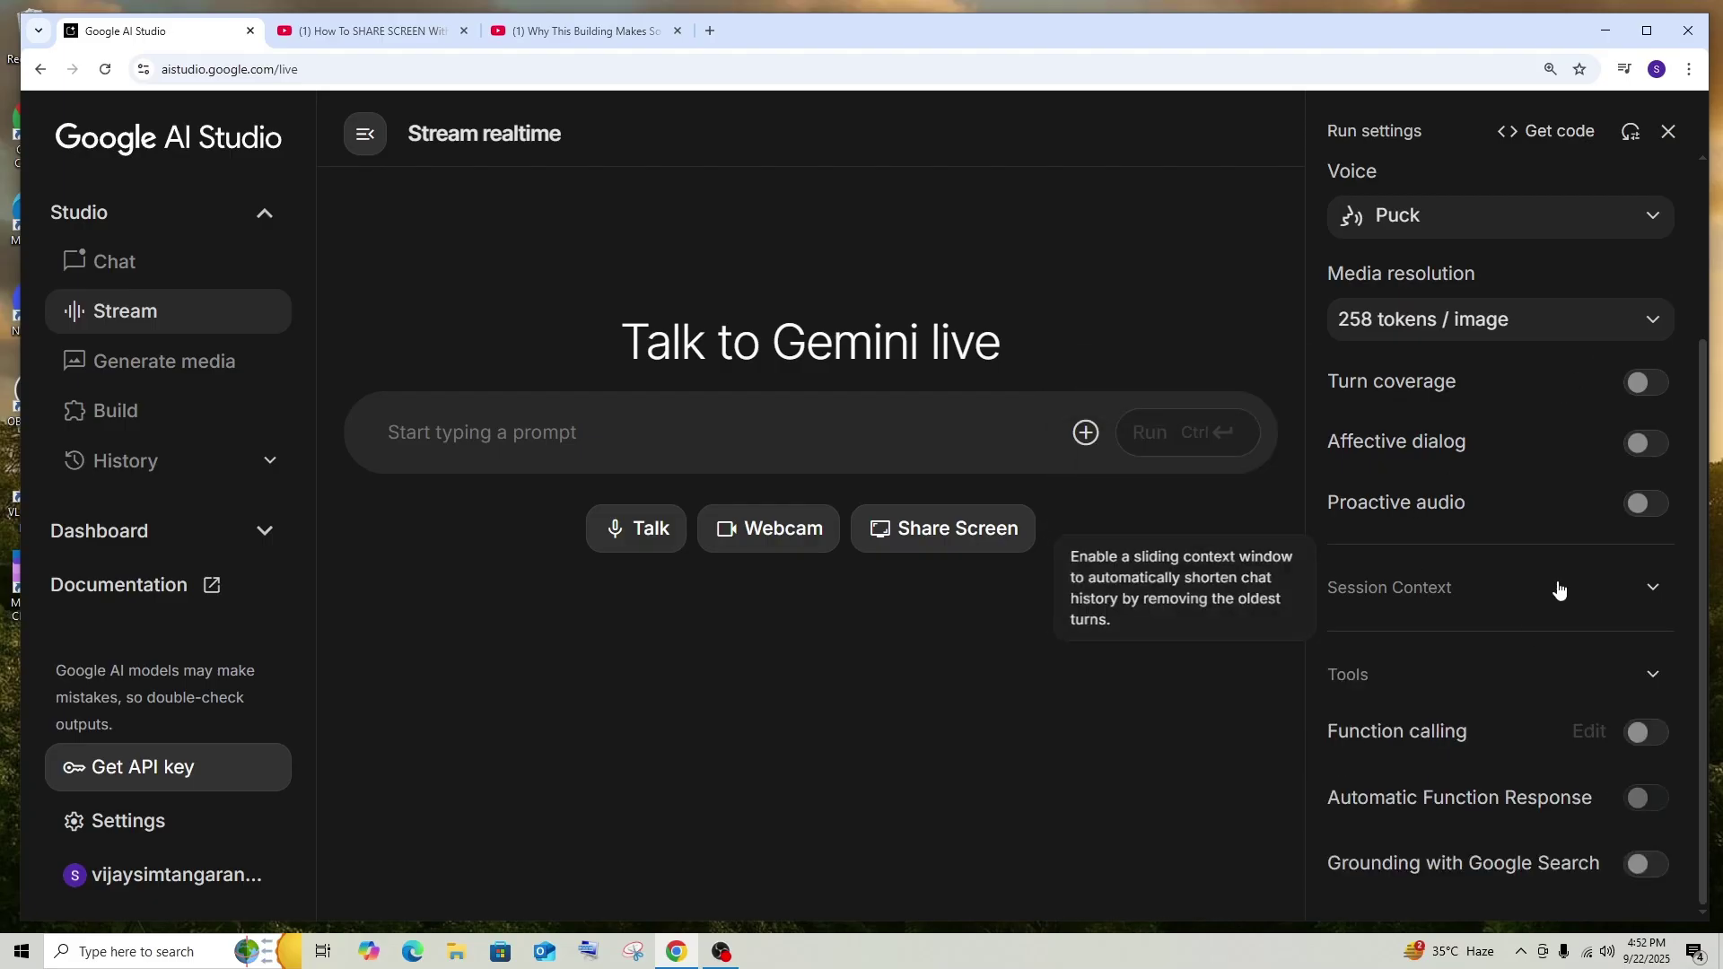
{"action": "scroll", "coordinate": [1481, 727], "scroll_direction": "up", "scroll_amount": 3}
{"action": "scroll", "coordinate": [1454, 552], "scroll_direction": "up", "scroll_amount": 2}
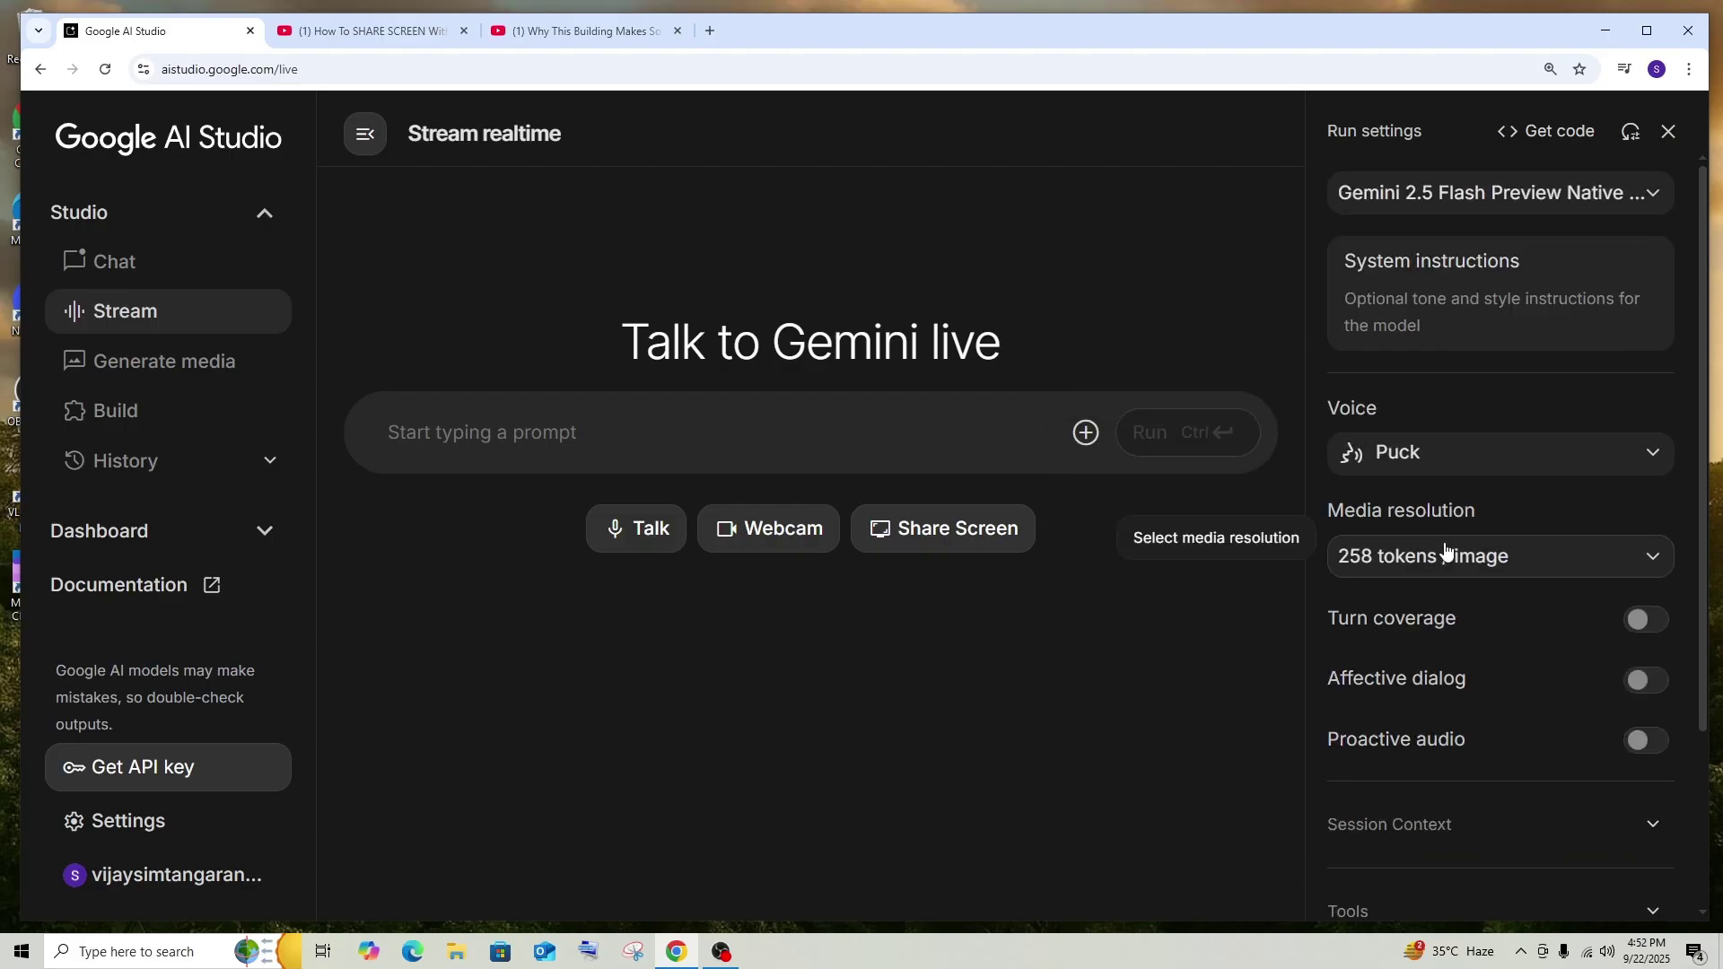
{"action": "left_click", "coordinate": [1459, 323]}
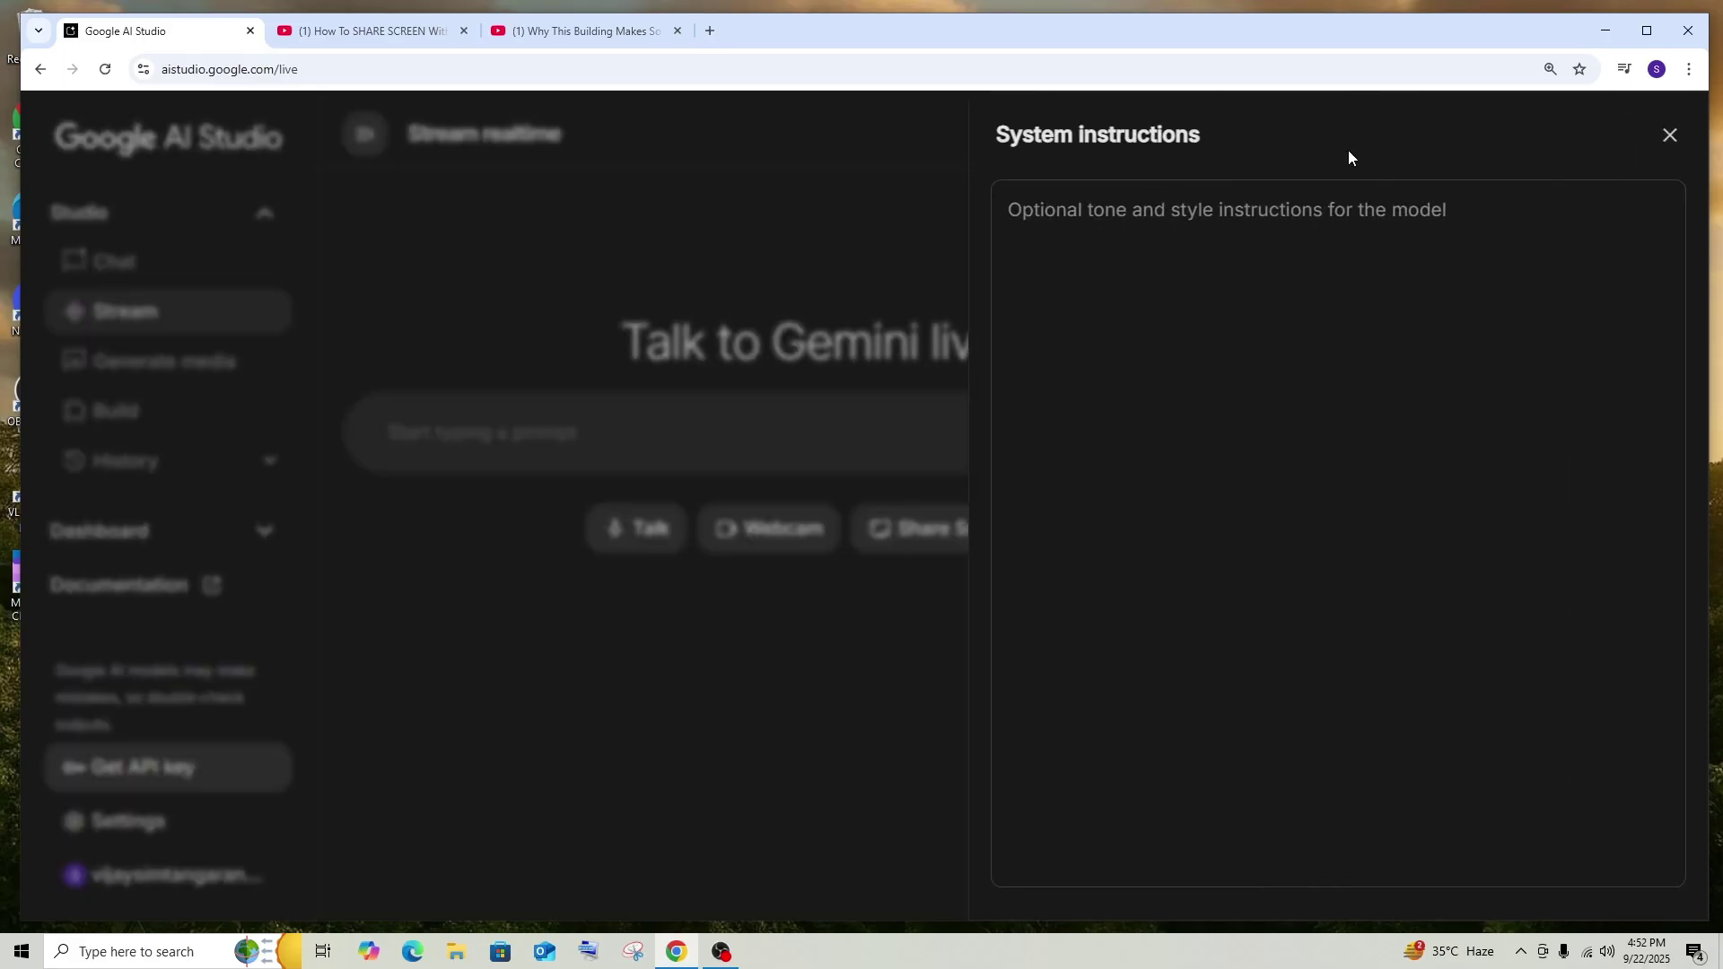
{"action": "left_click", "coordinate": [1672, 139]}
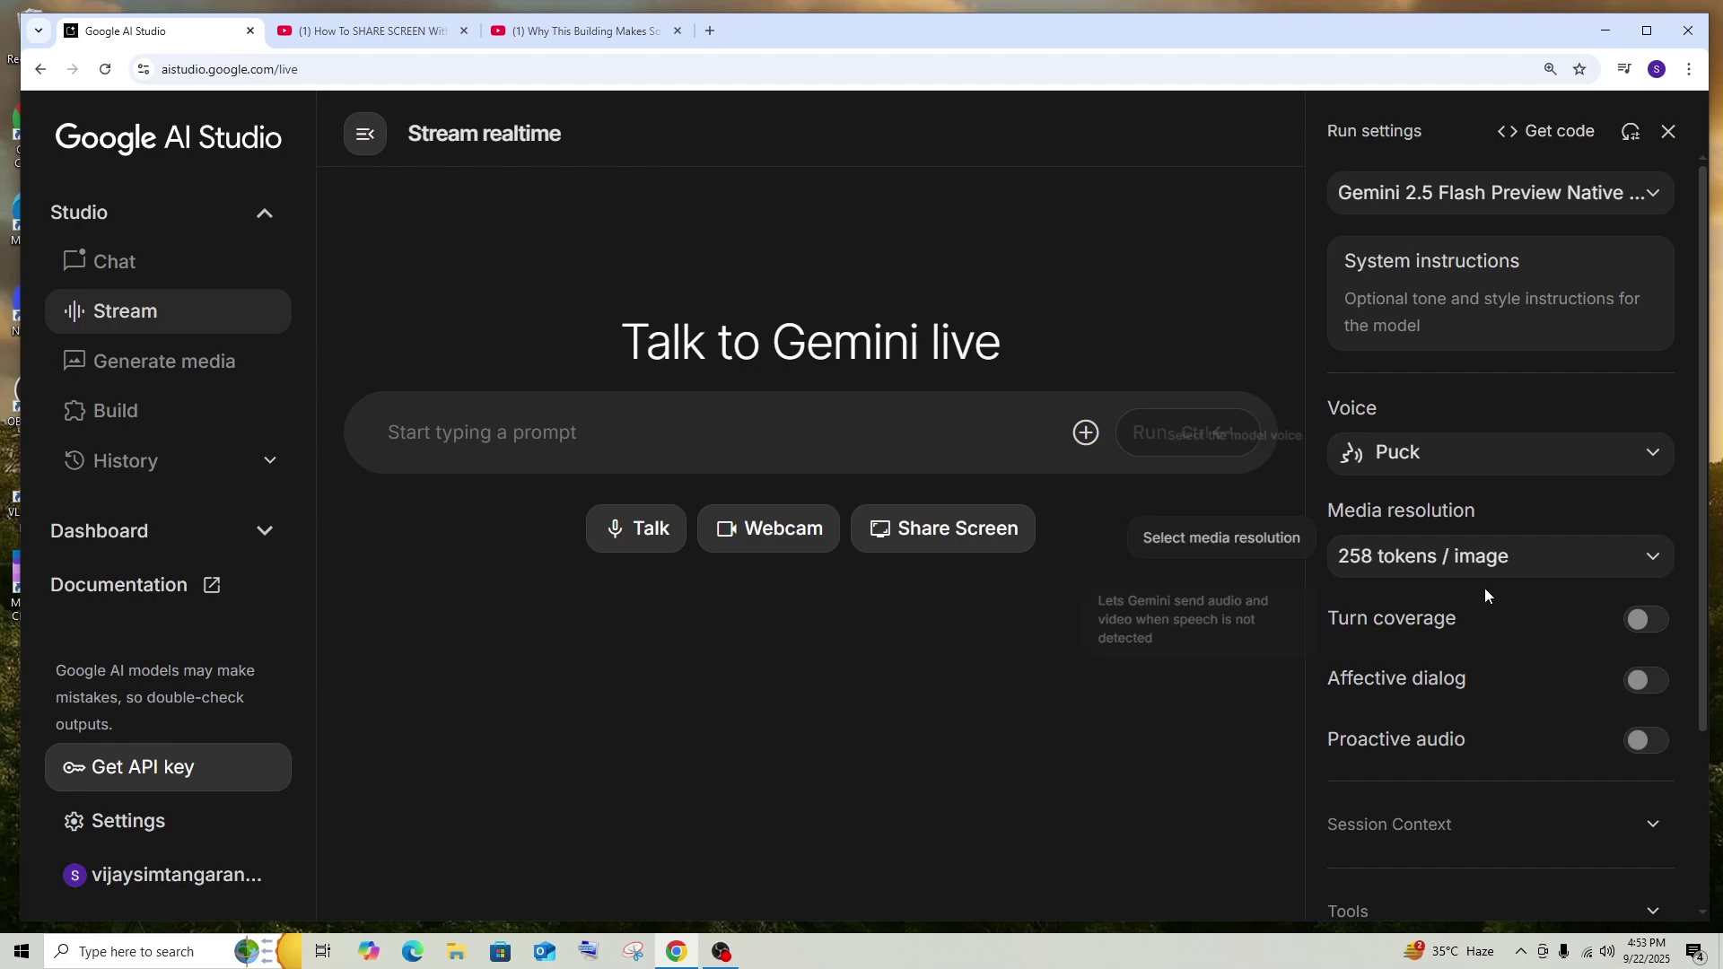
Step: Share the Entire Screen, after checking the browser-tab option, and confirm with Share
{"action": "left_click", "coordinate": [950, 542]}
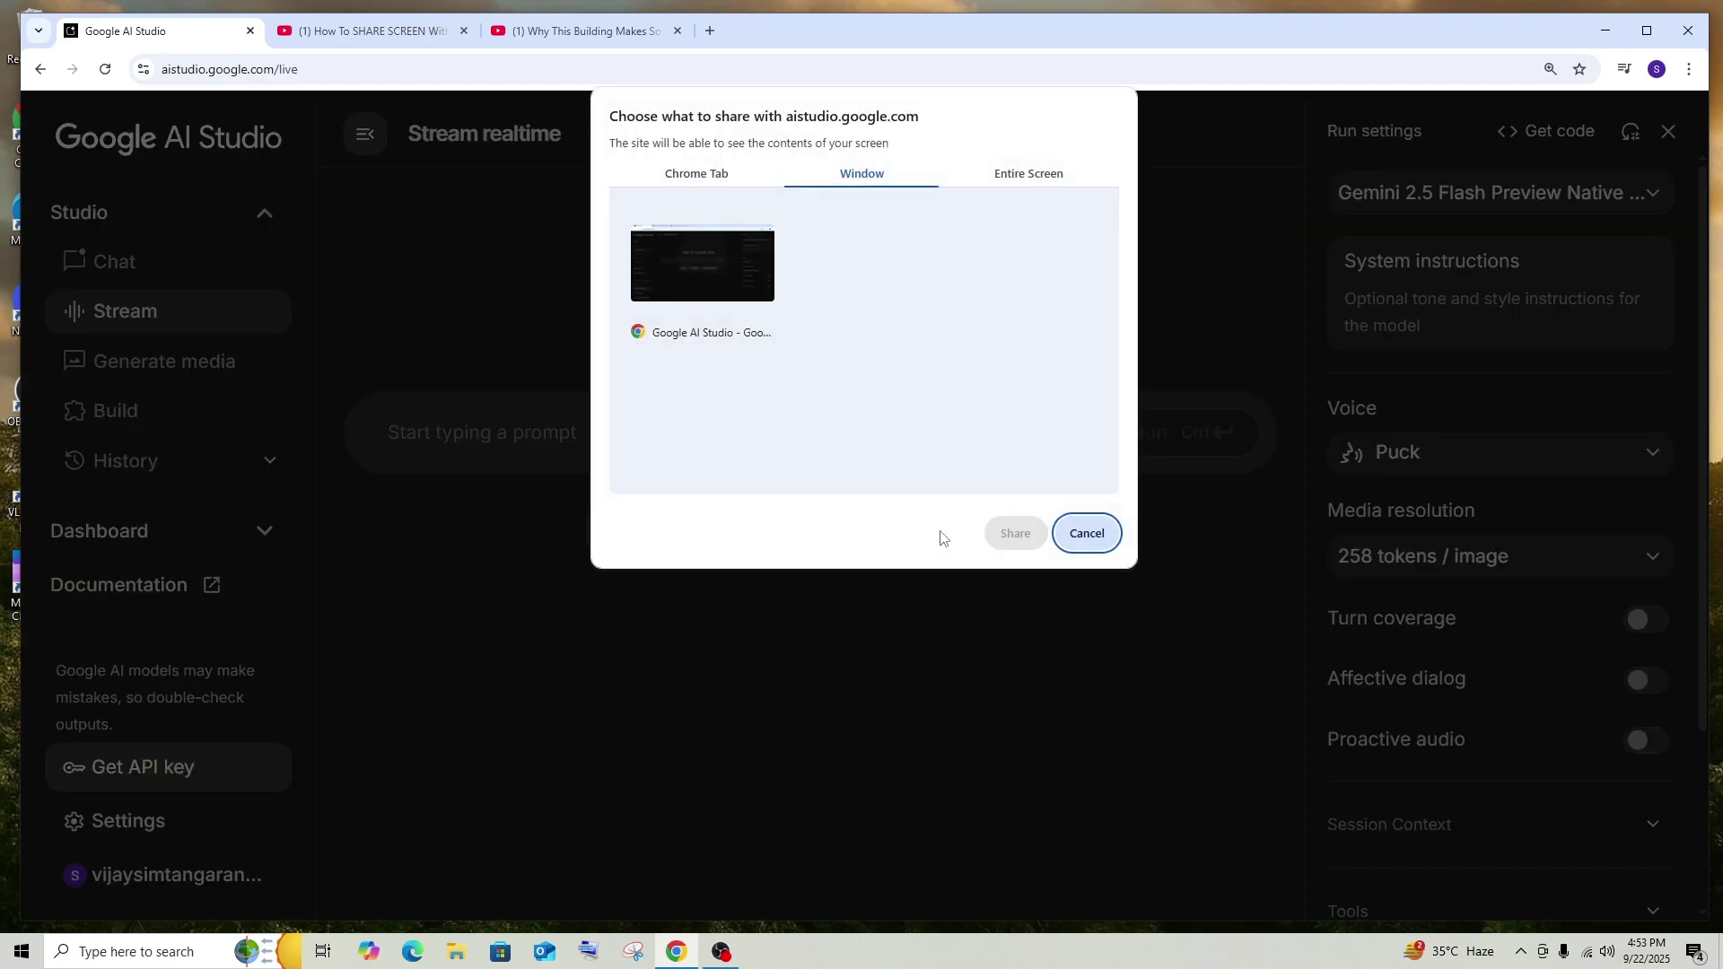
{"action": "left_click", "coordinate": [1030, 174]}
{"action": "left_click", "coordinate": [697, 172]}
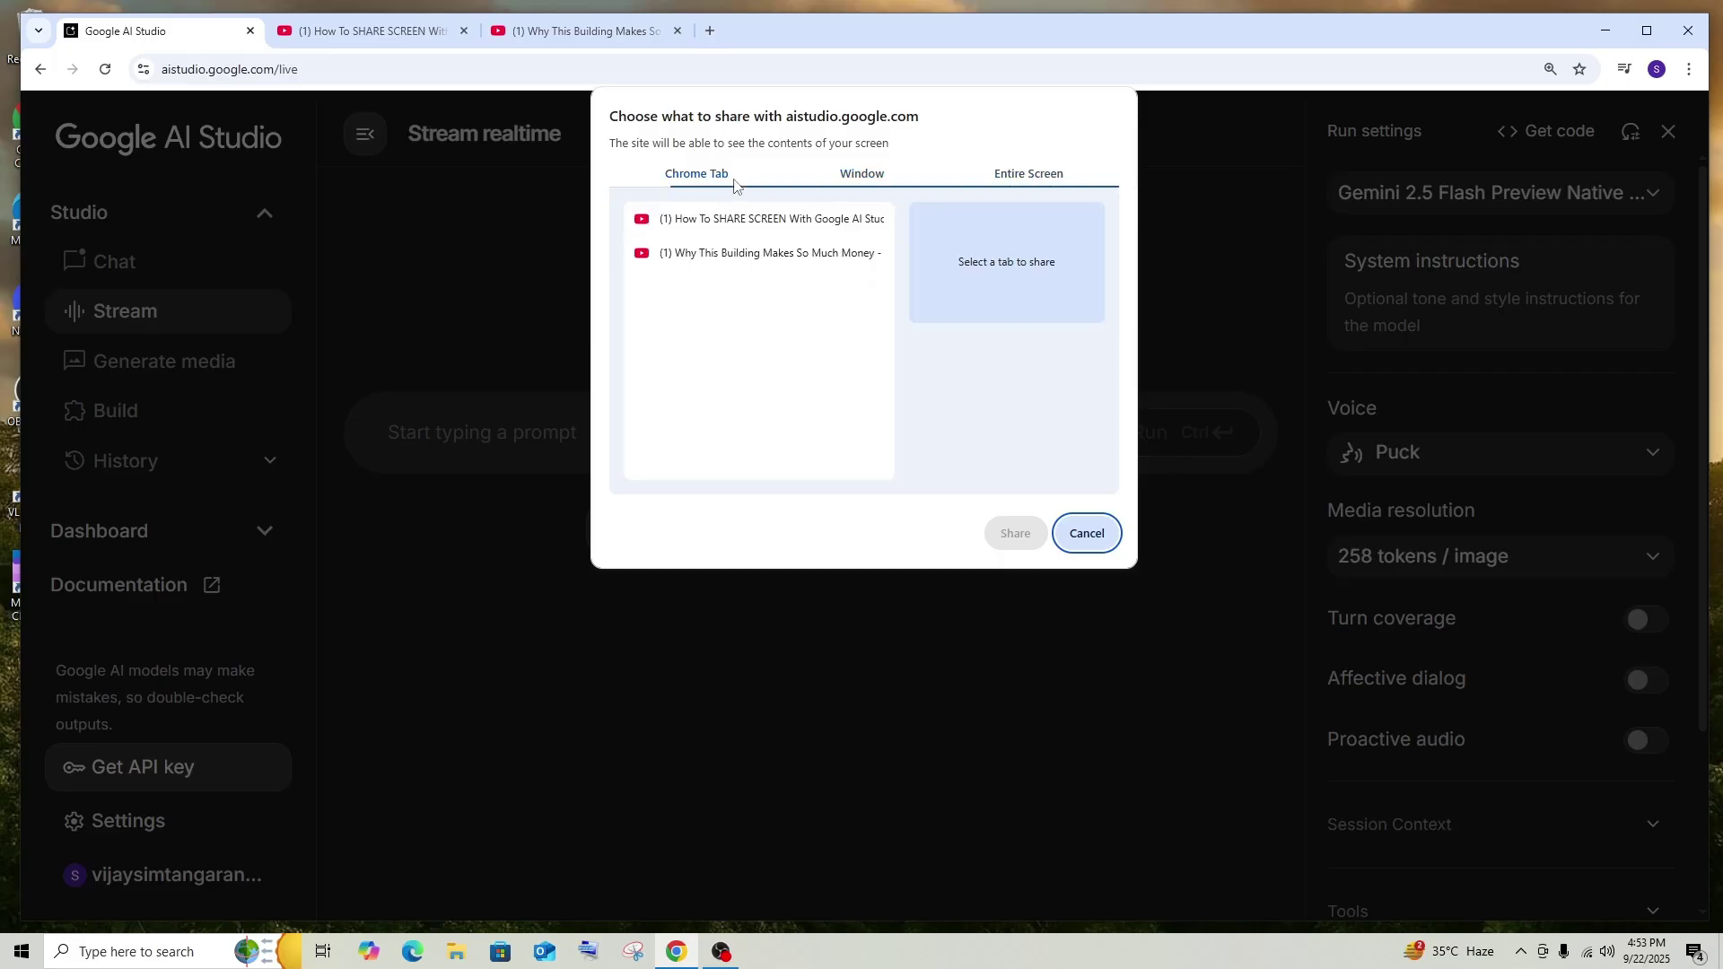
{"action": "left_click", "coordinate": [1028, 174]}
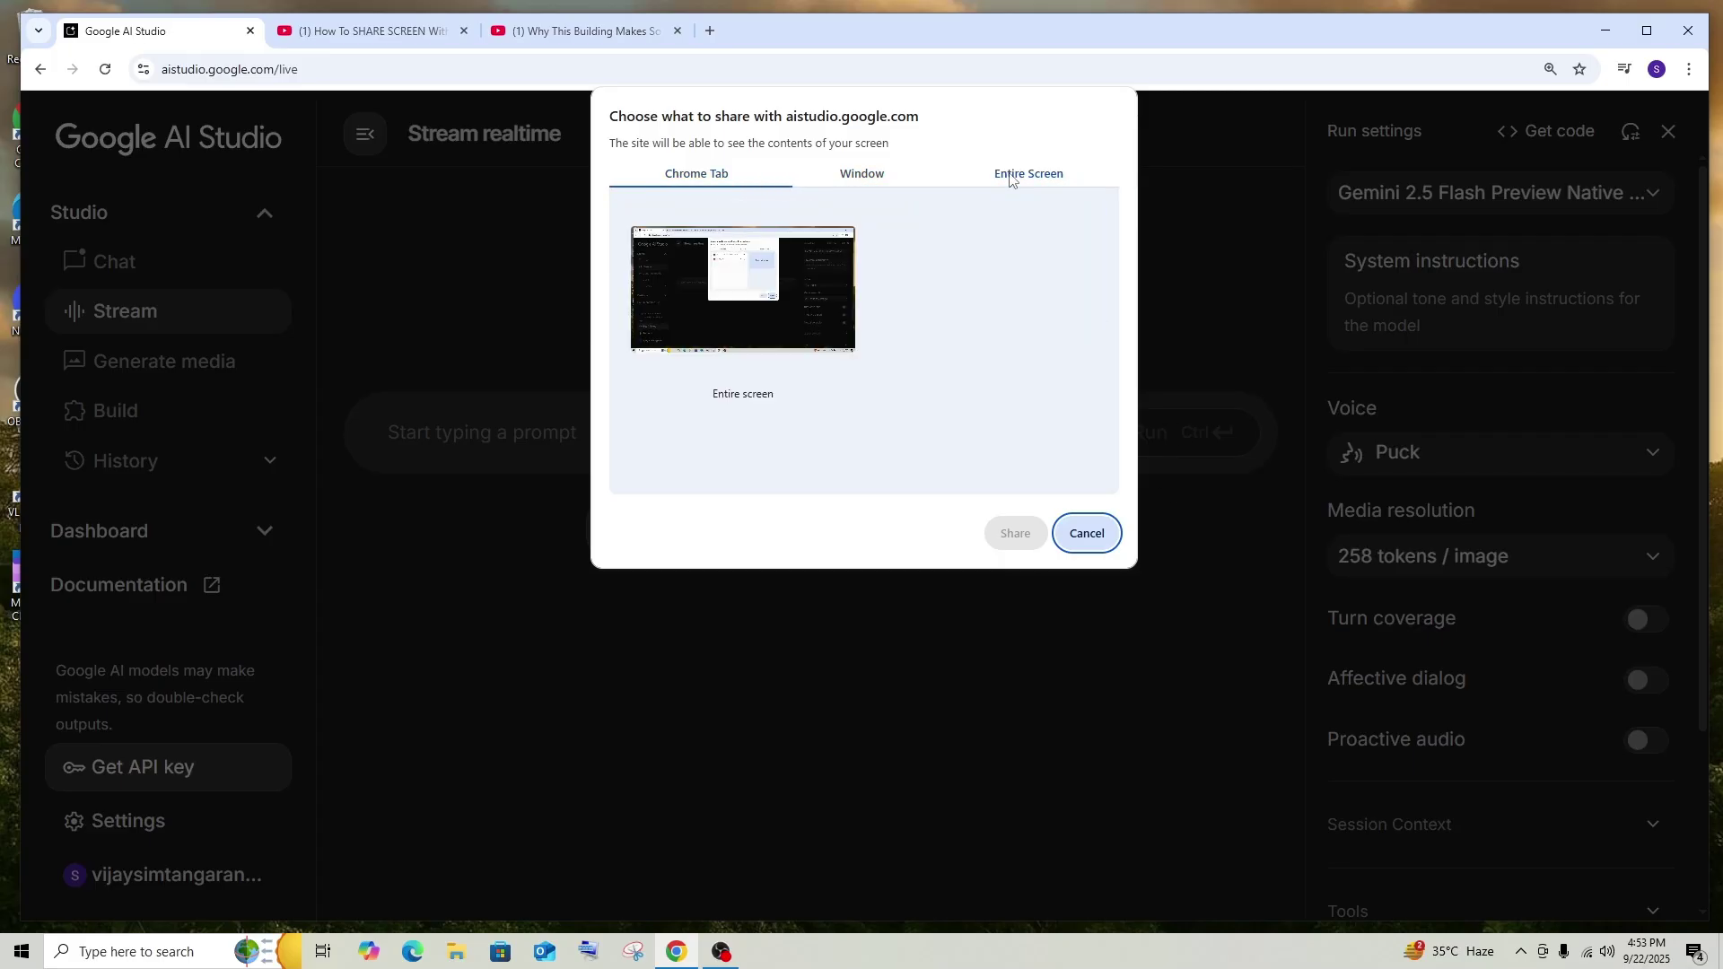
{"action": "left_click", "coordinate": [754, 280]}
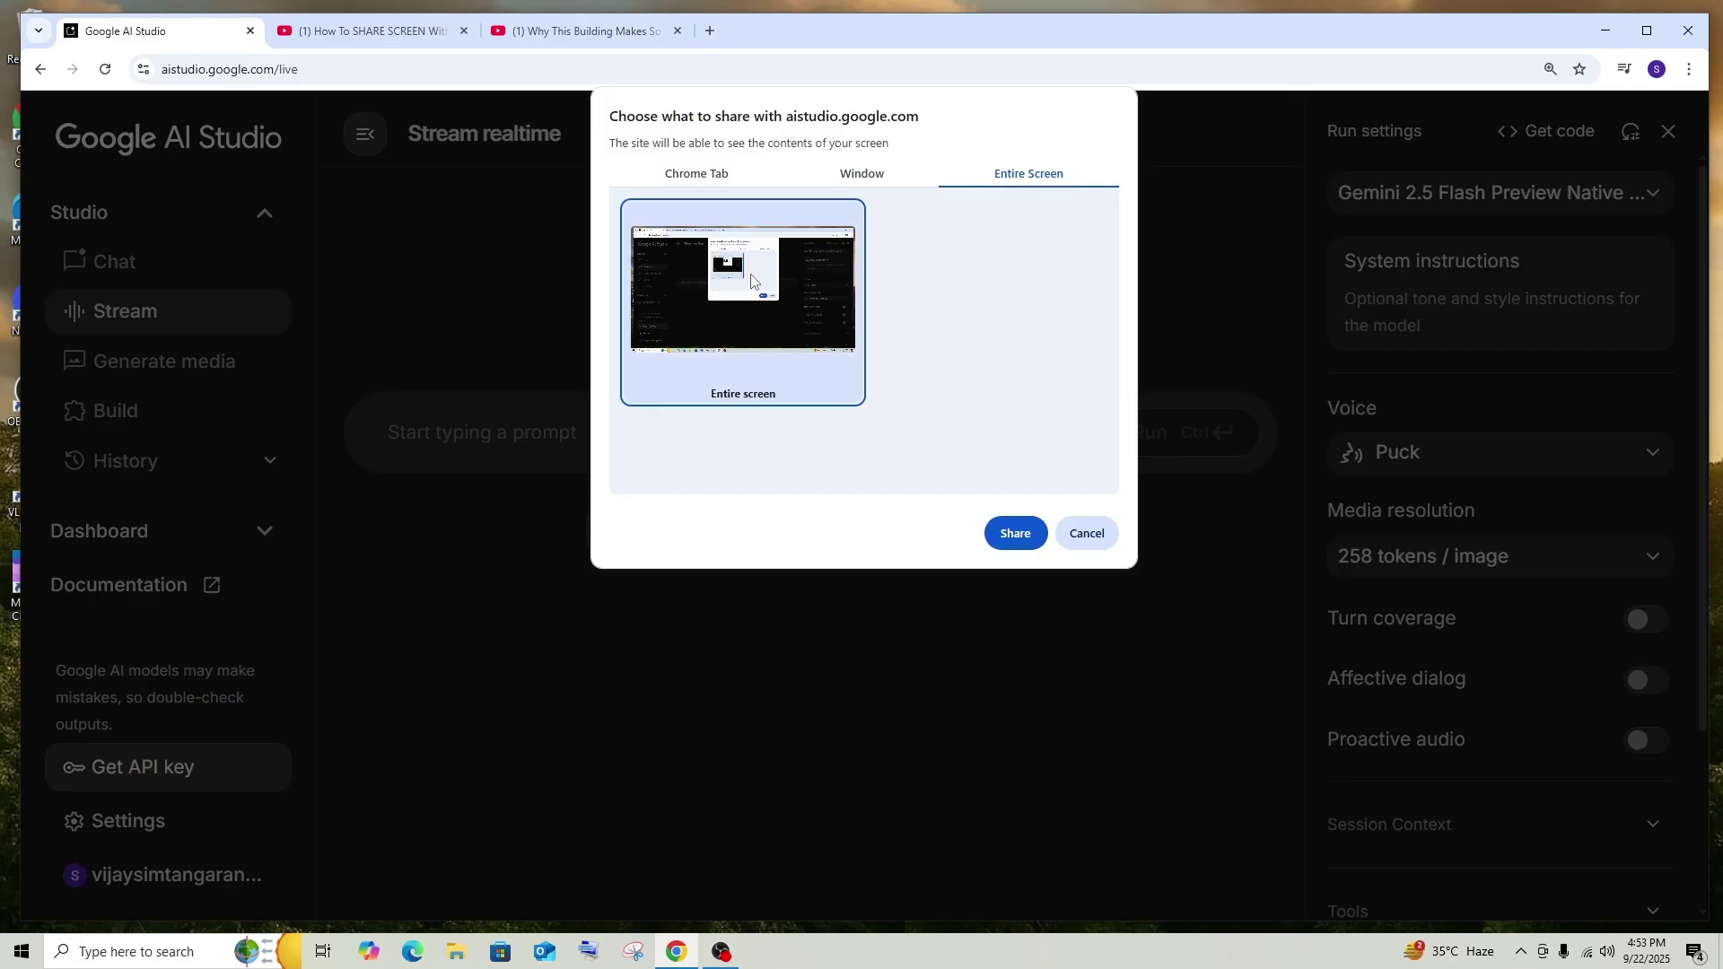
{"action": "left_click", "coordinate": [1015, 533]}
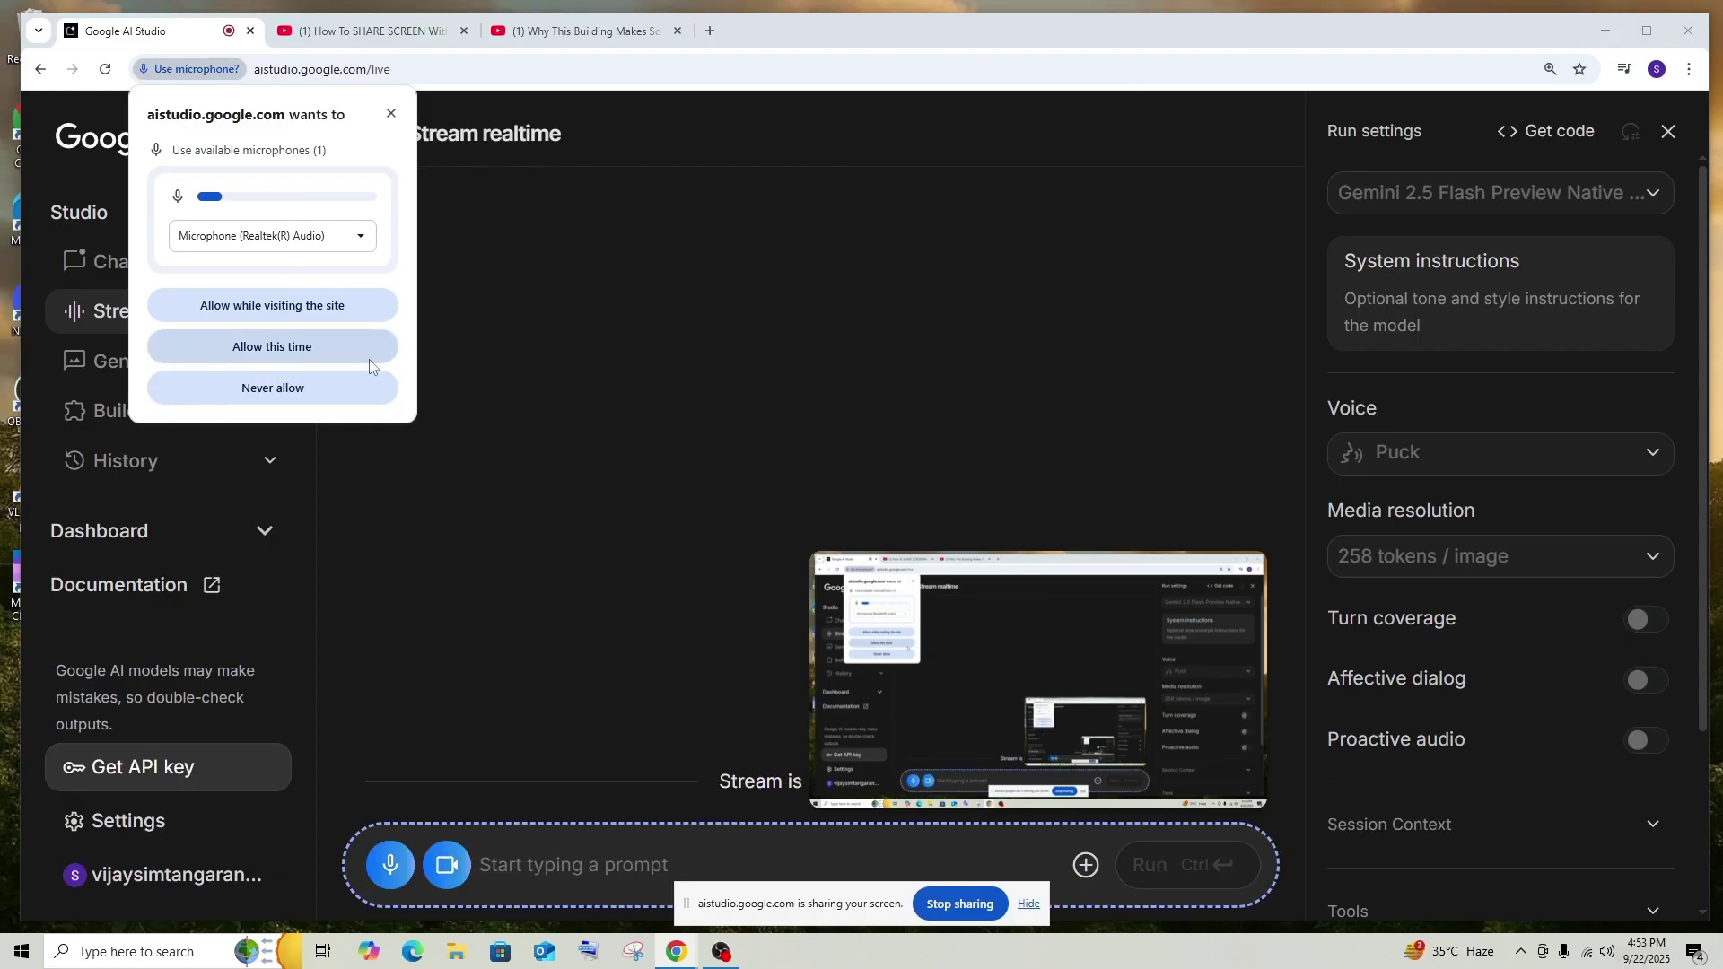
Step: Allow microphone access this time, then switch to the YouTube skyscraper video tab
{"action": "left_click", "coordinate": [296, 347]}
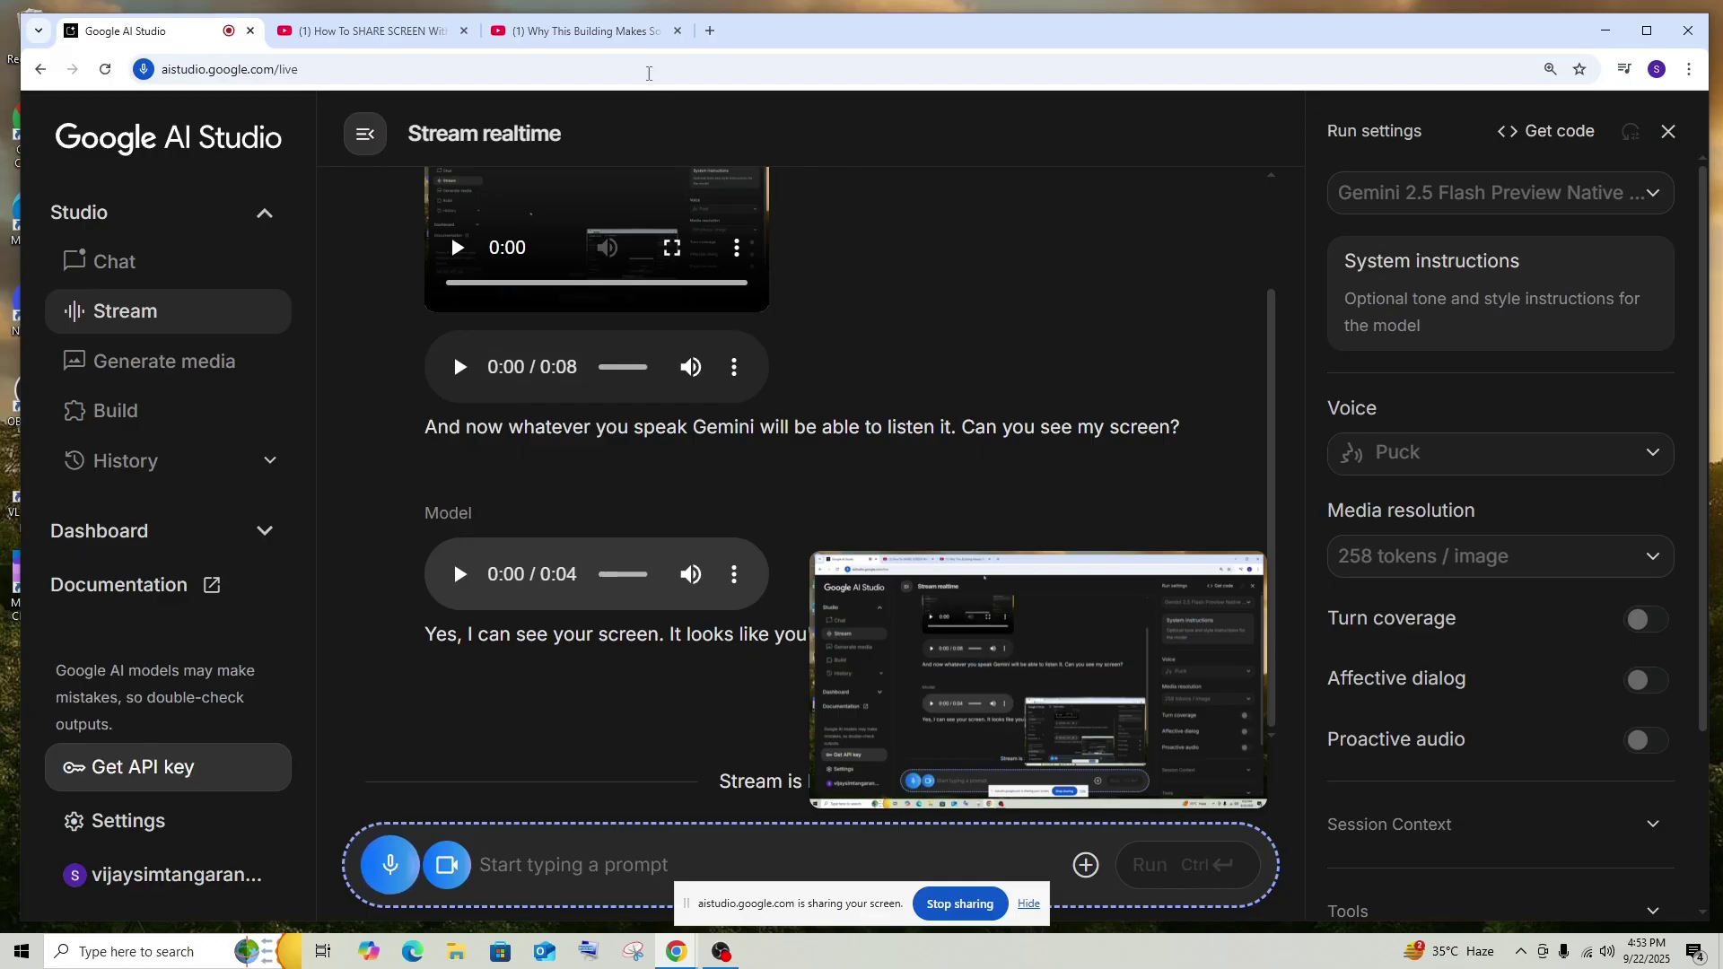
{"action": "left_click", "coordinate": [586, 29]}
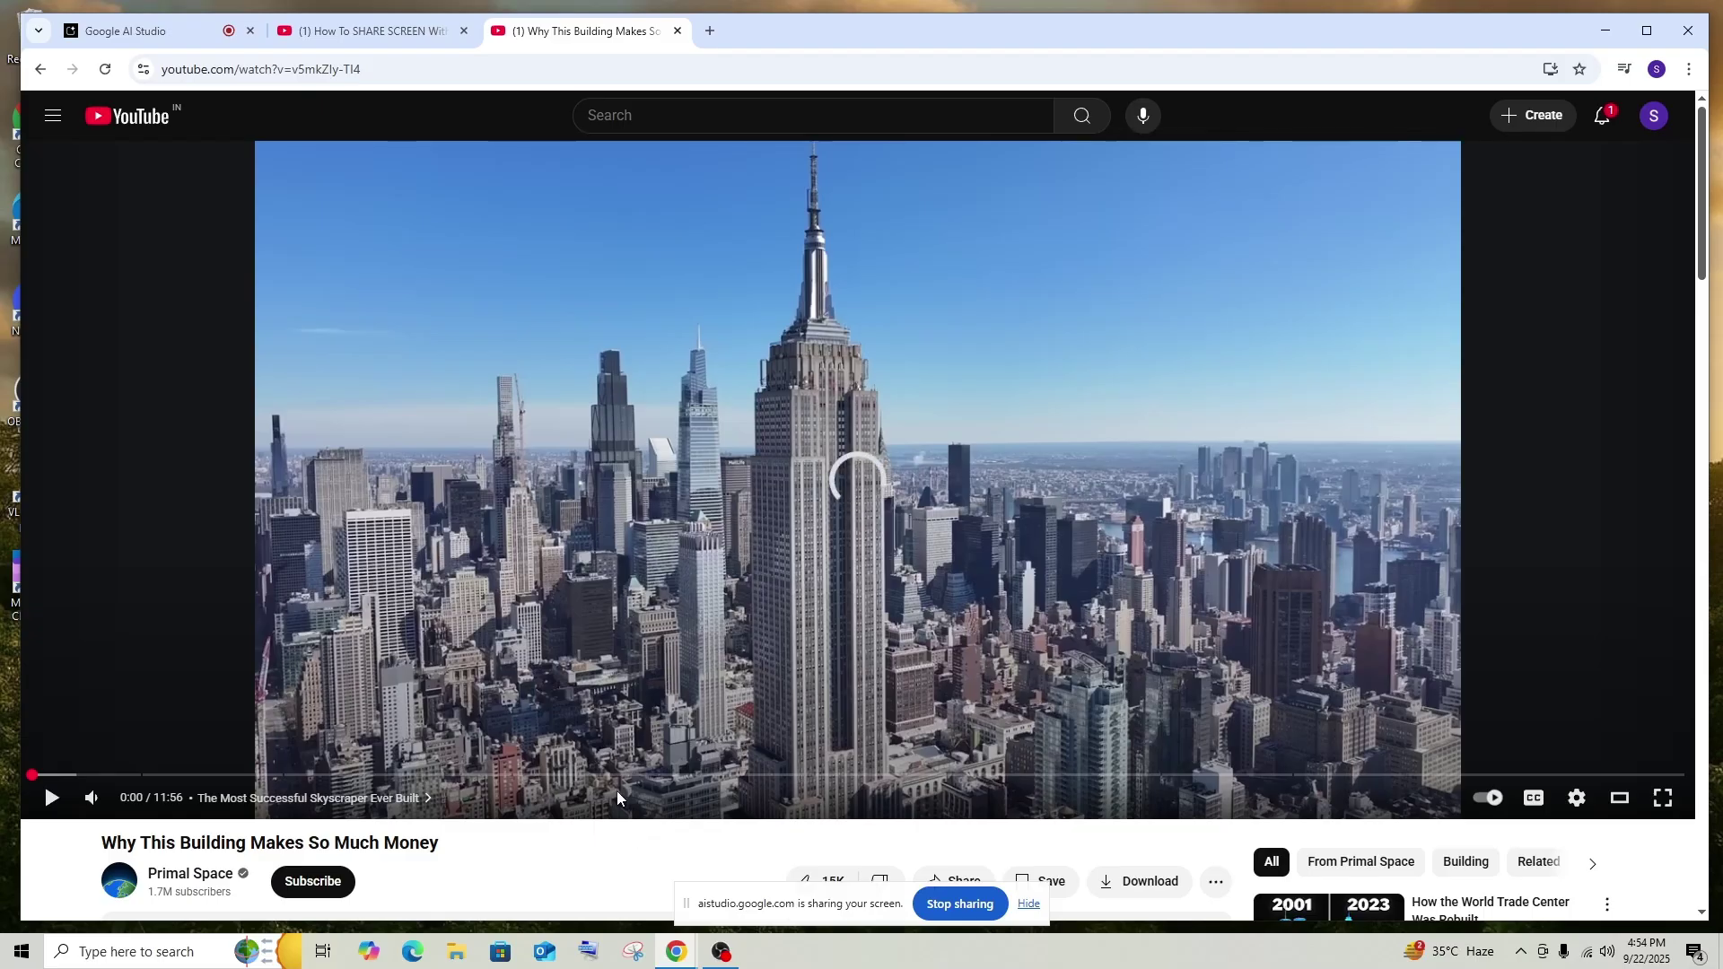
Step: Return to the Google AI Studio tab to ask which city the building is in
{"action": "left_click", "coordinate": [126, 30]}
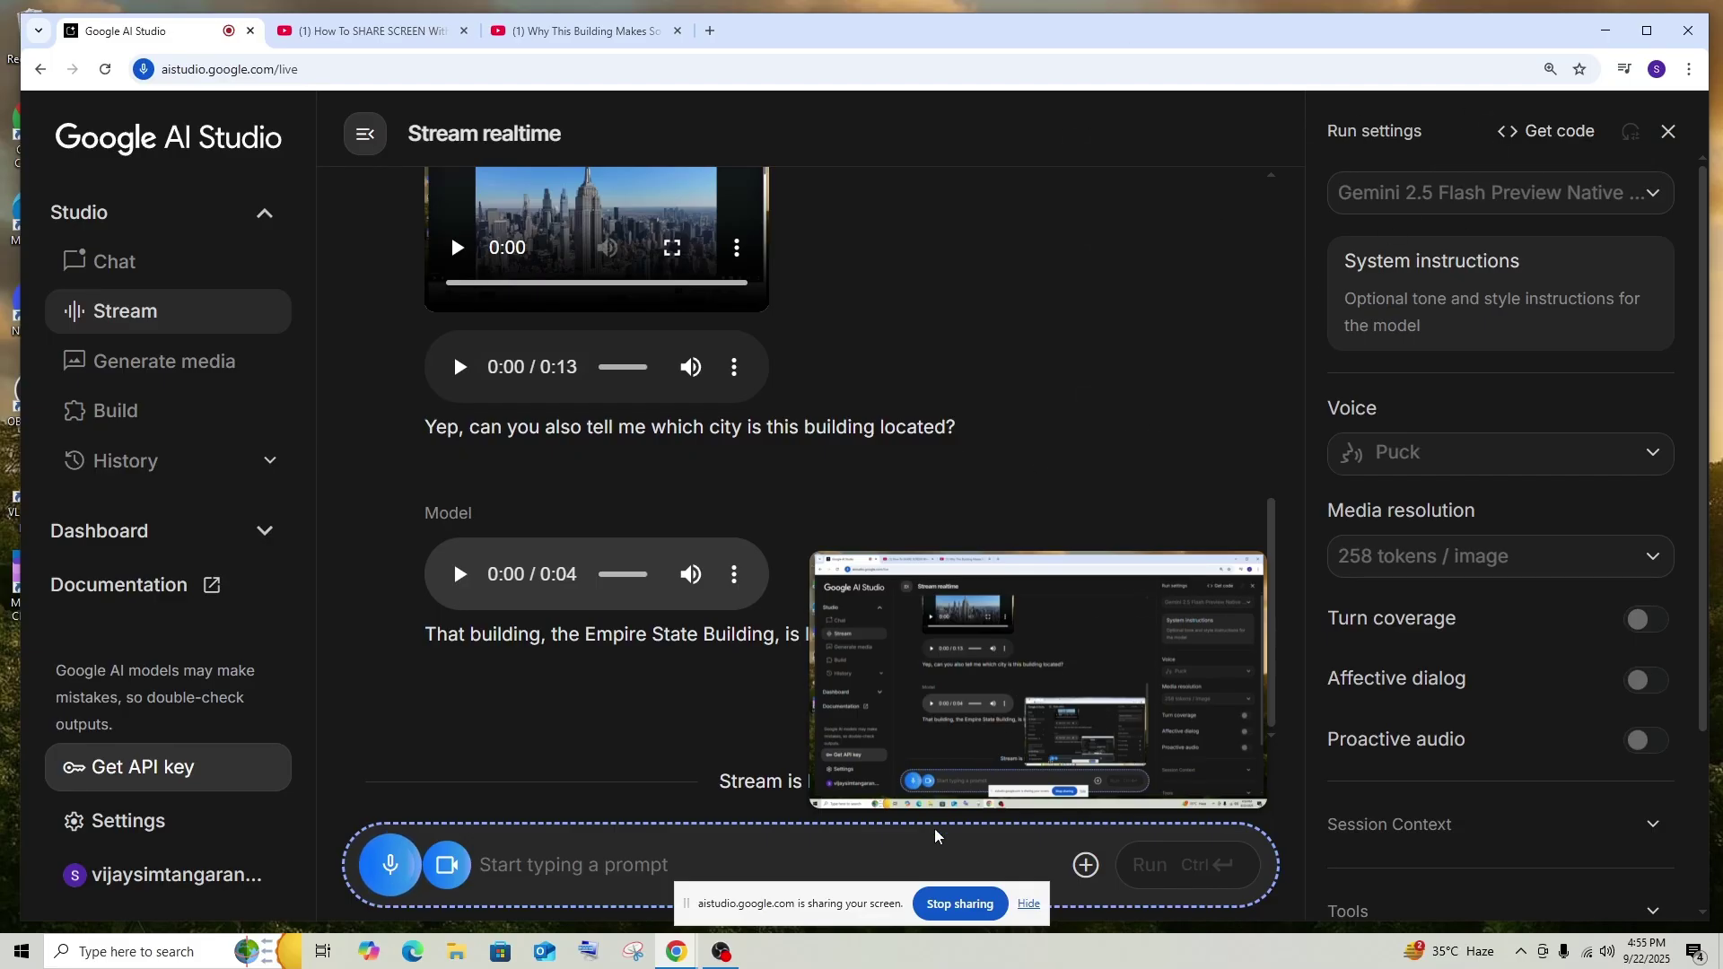
Step: Stop screen sharing and turn off the microphone recording
{"action": "left_click", "coordinate": [960, 904]}
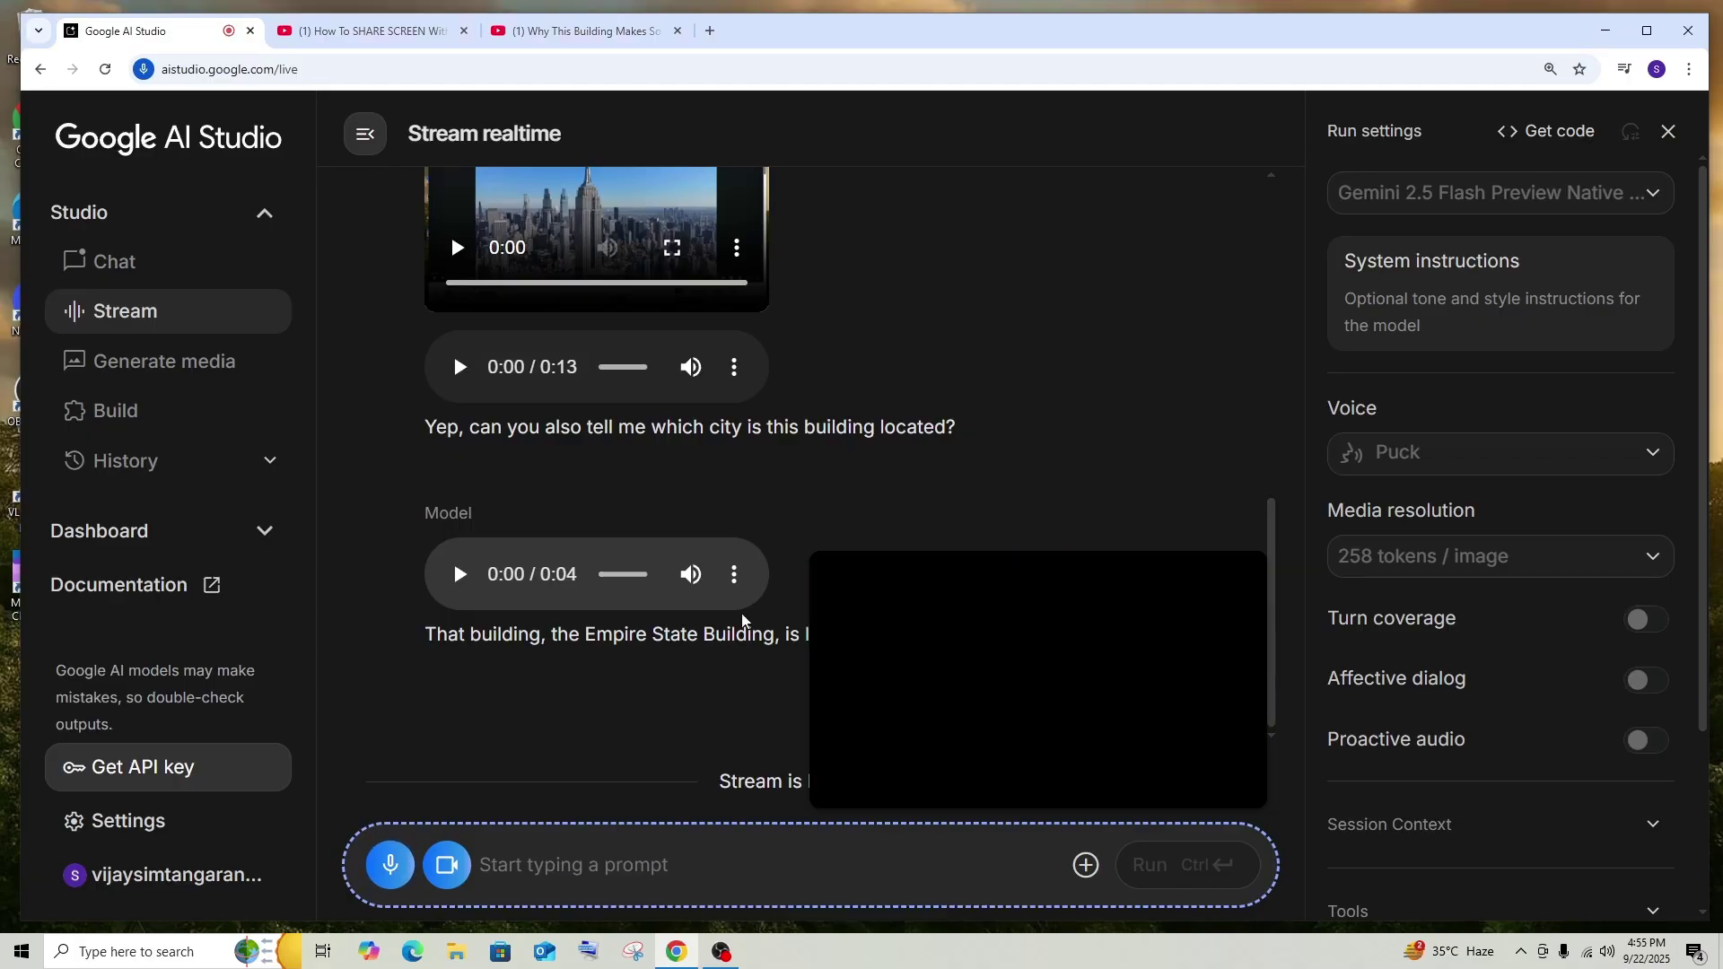
{"action": "left_click", "coordinate": [452, 868]}
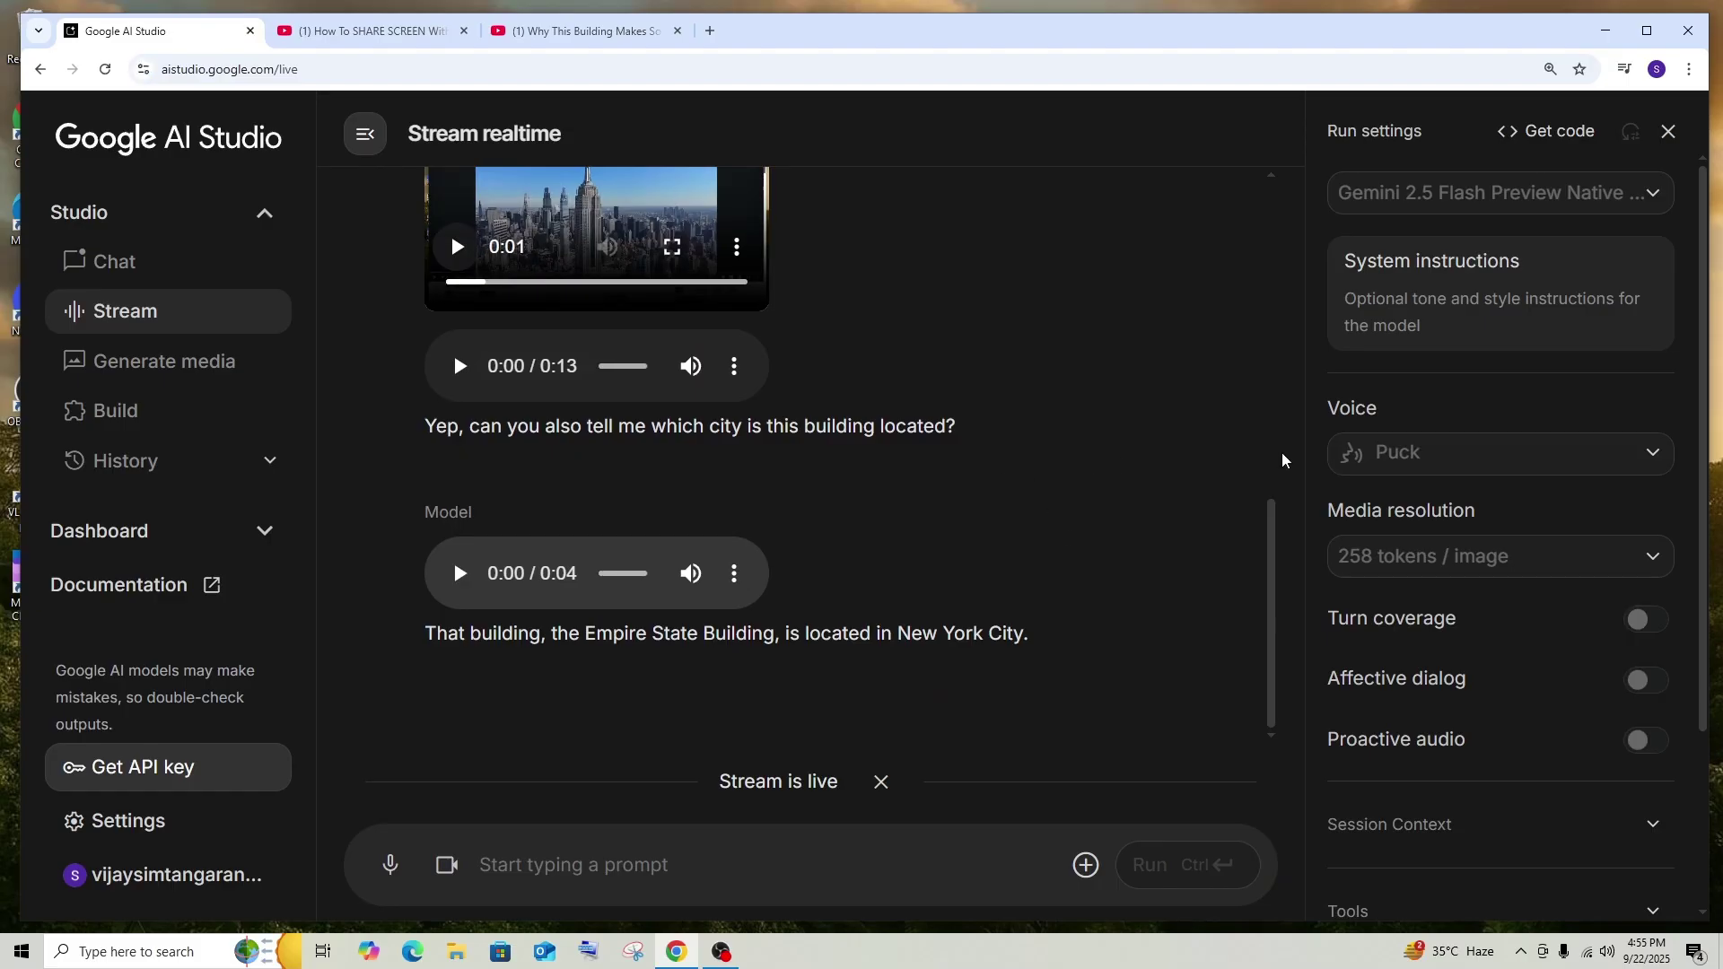
{"action": "scroll", "coordinate": [1427, 458], "scroll_direction": "down", "scroll_amount": 3}
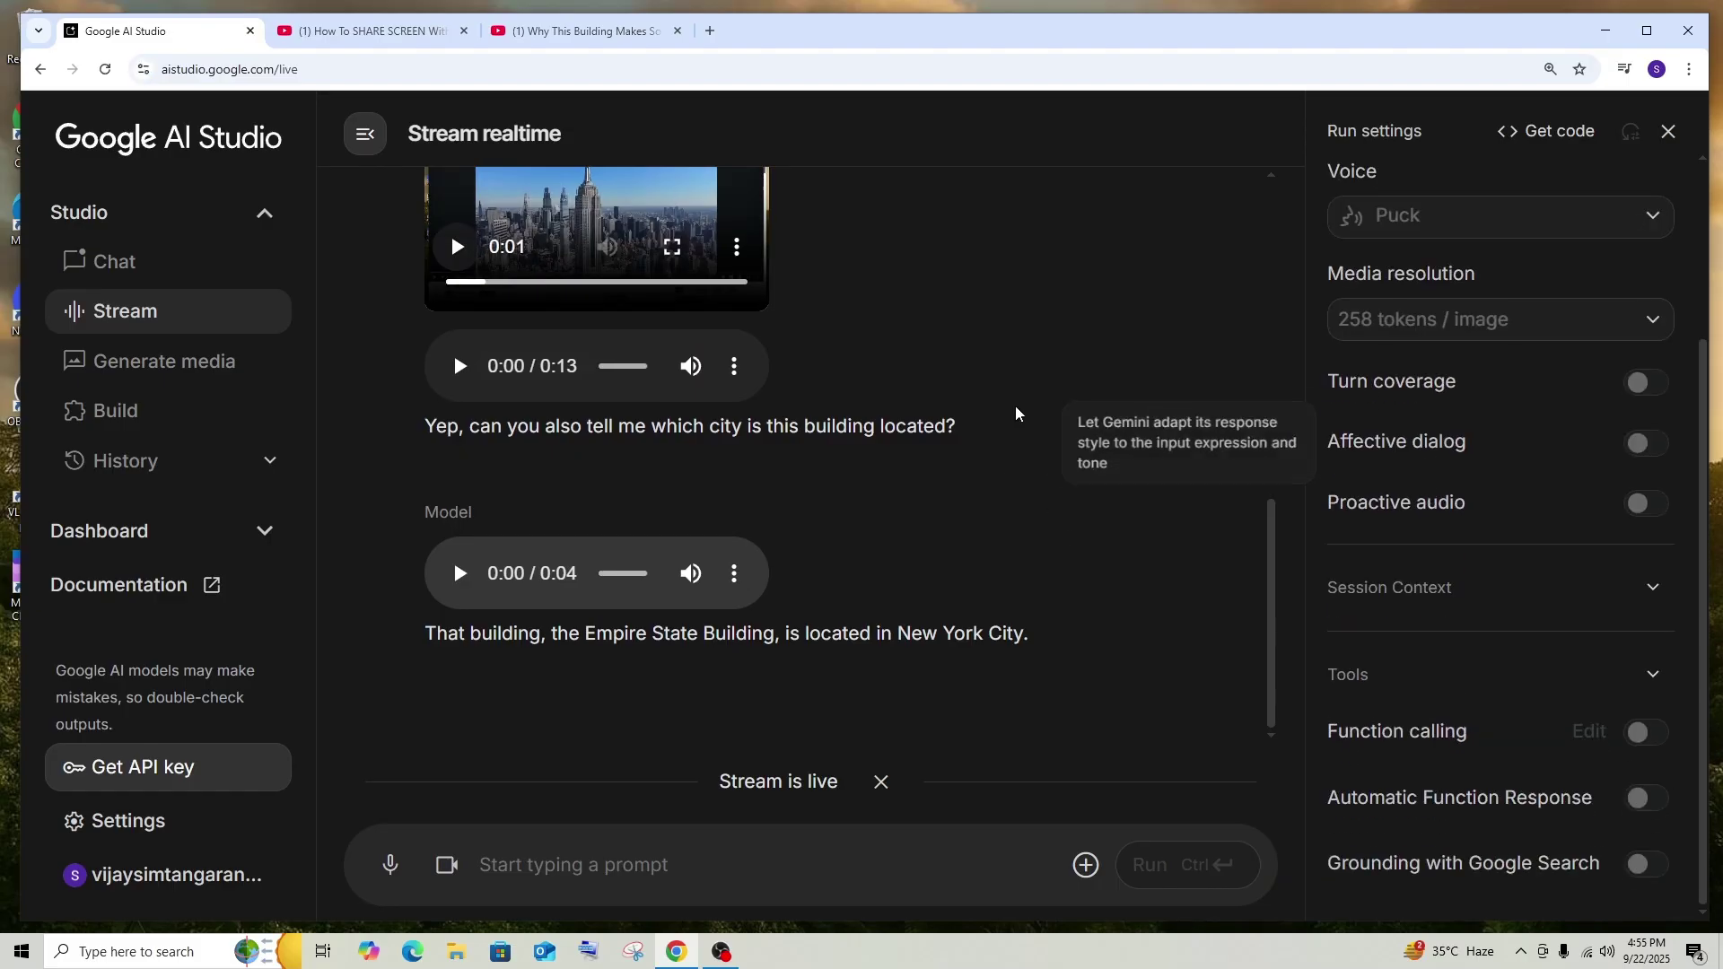